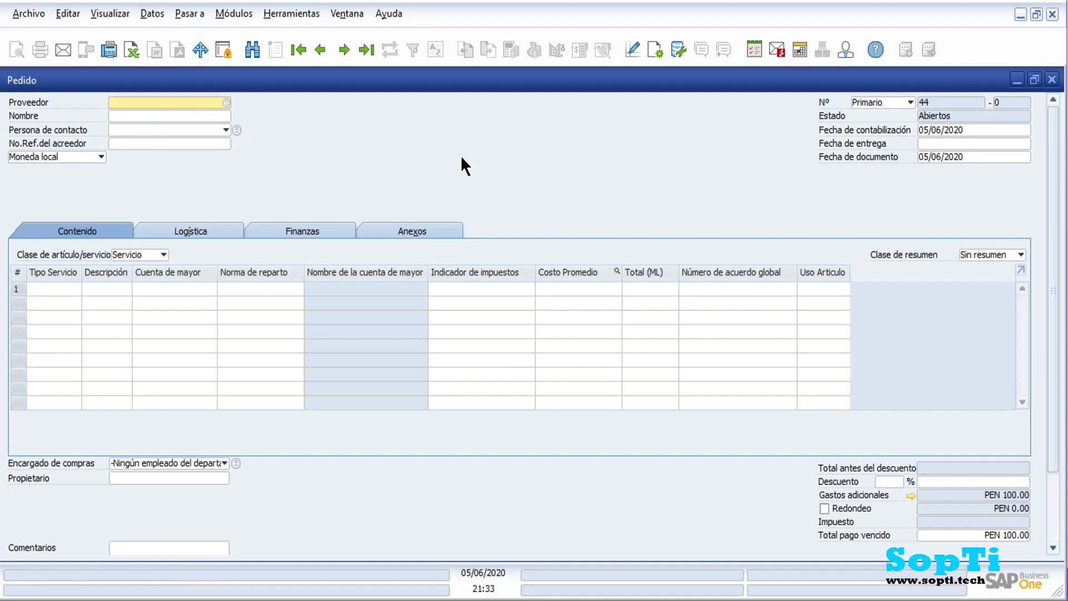
Step: Set the purchase order's supplier to AB France S.A.C and its item/service class to Artículo
left_click(227, 104)
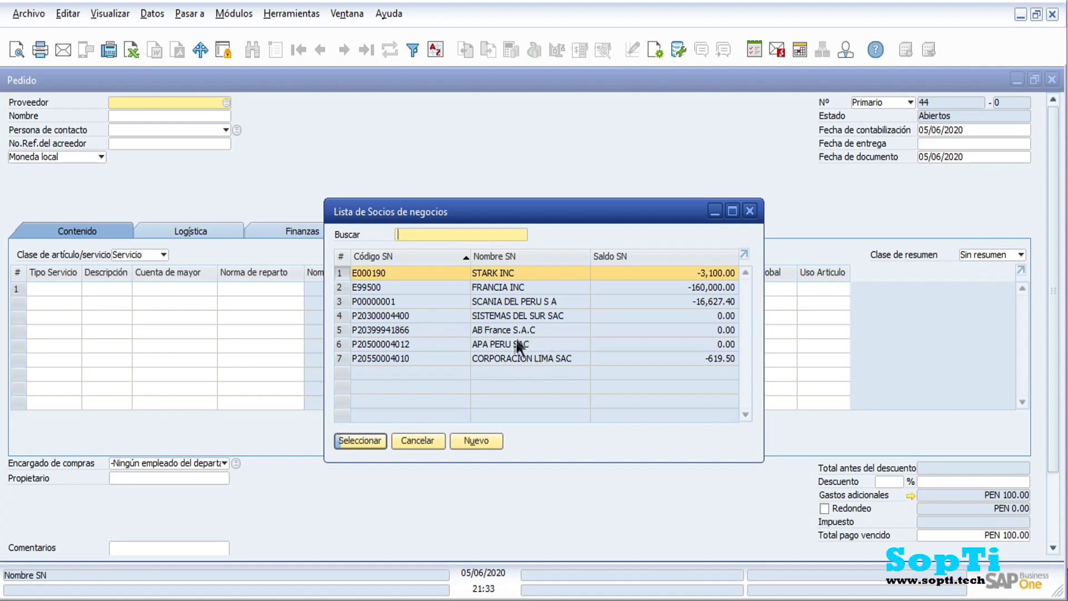
left_click(482, 330)
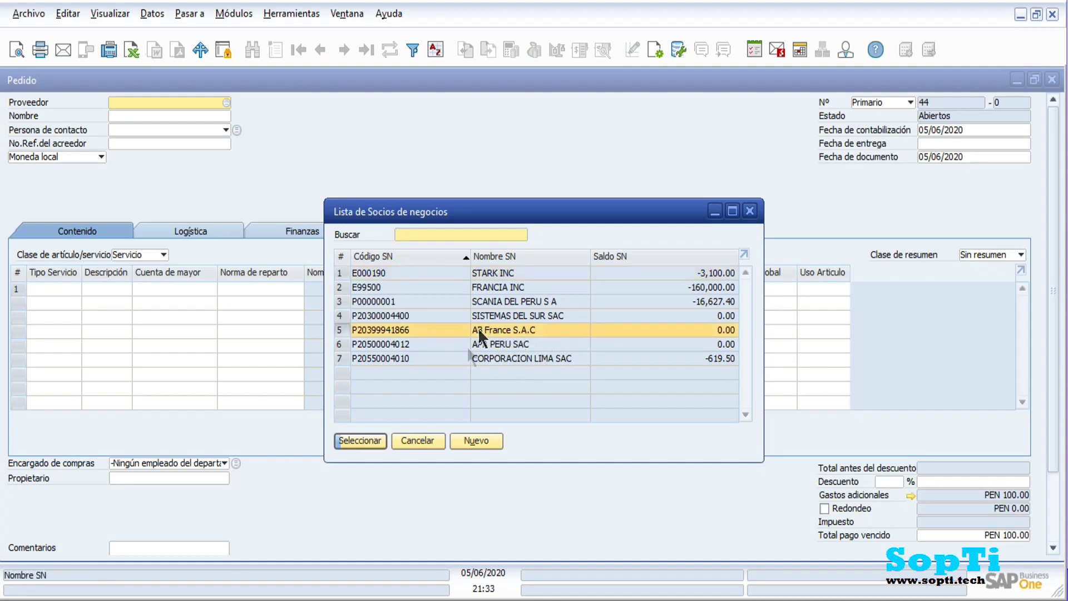
left_click(361, 440)
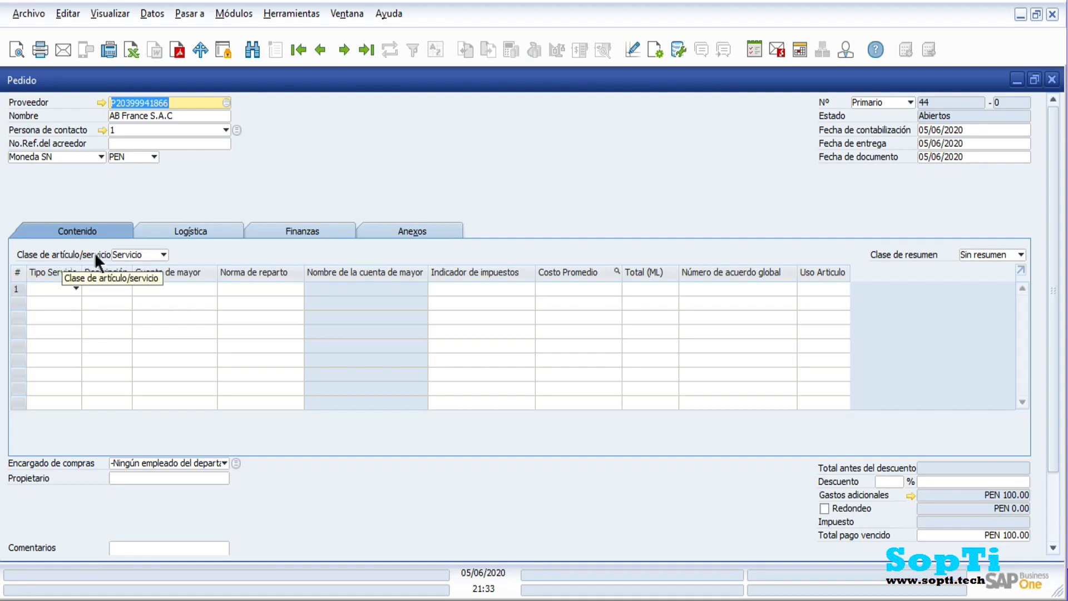
left_click(163, 254)
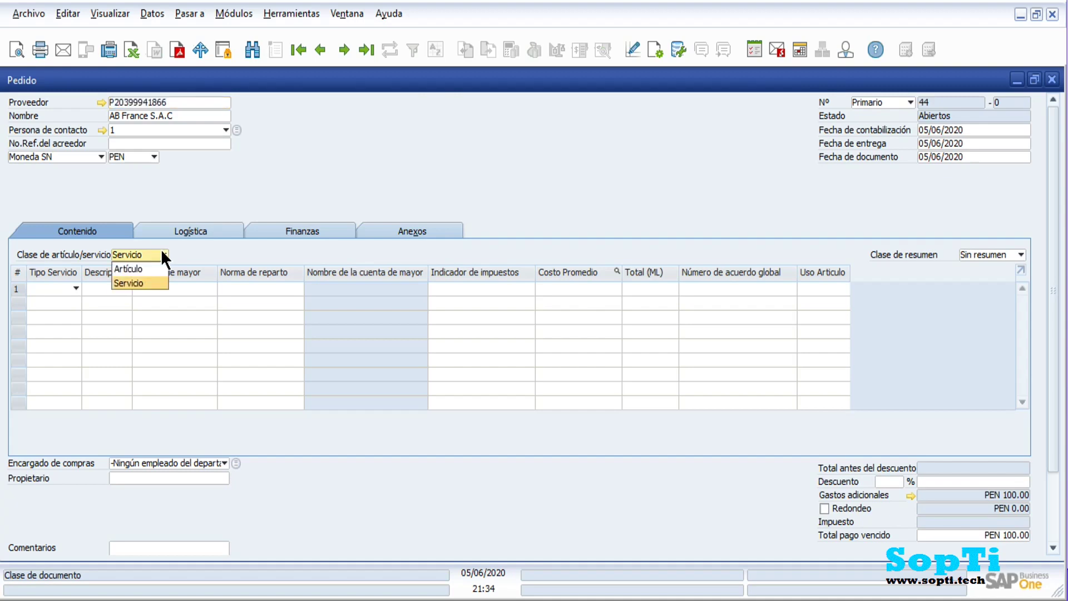
left_click(140, 271)
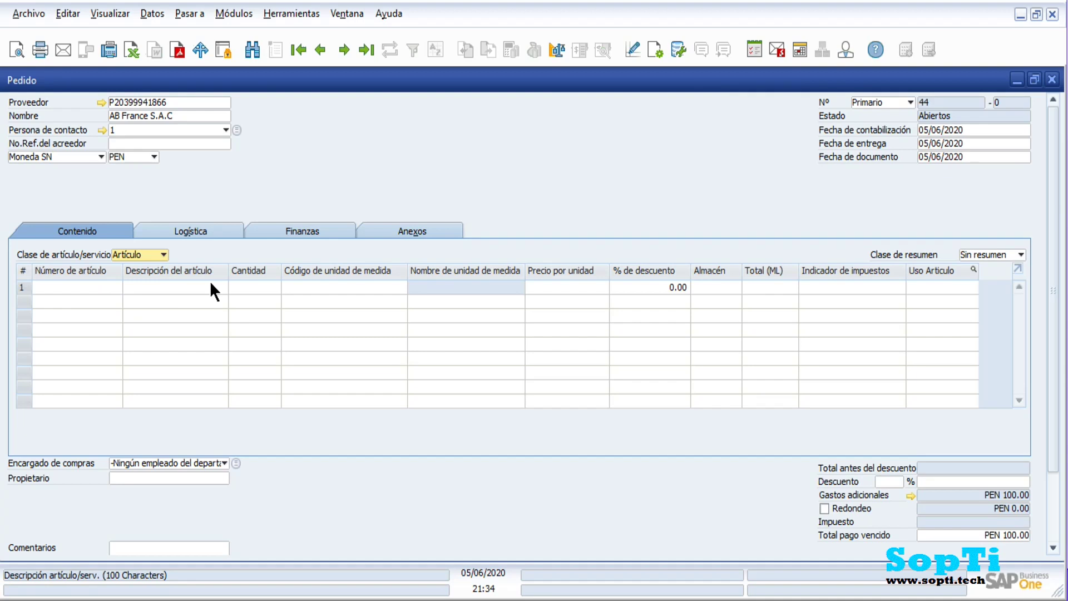
left_click(93, 285)
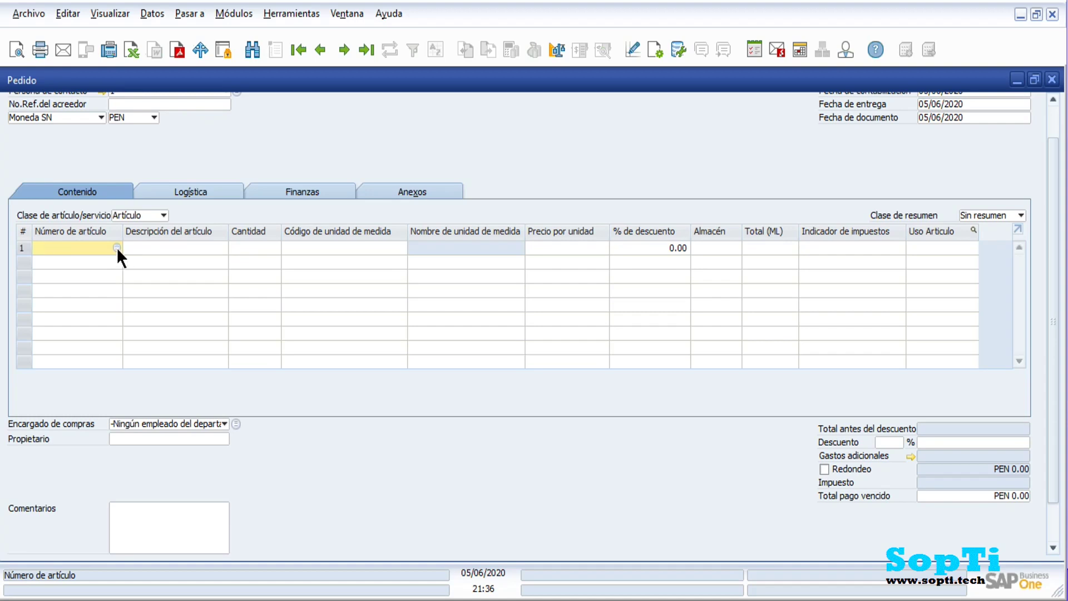
left_click(142, 249)
type("c")
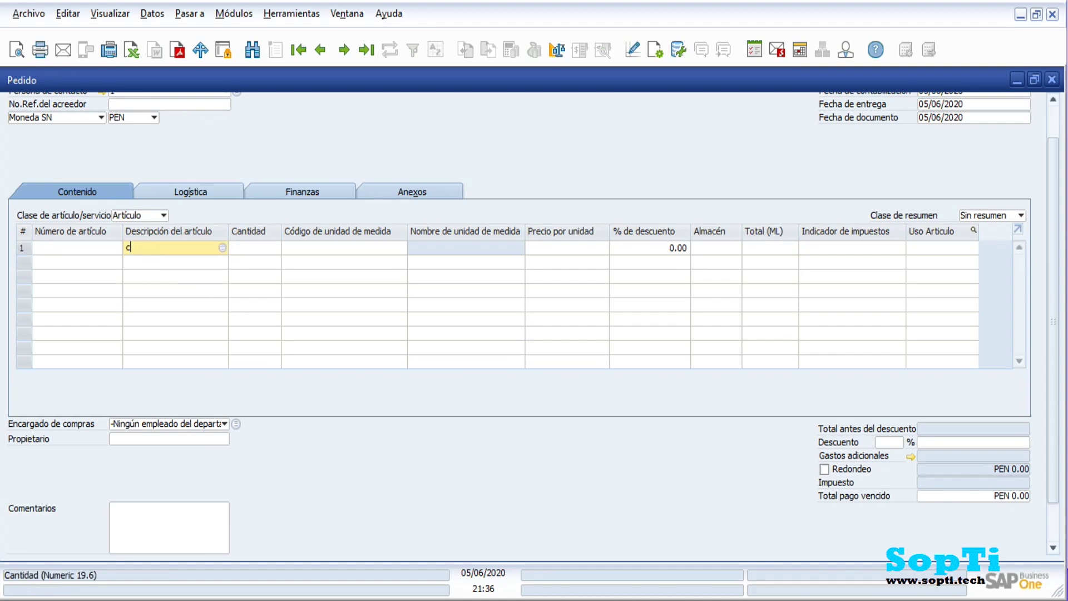
type("oco")
key("BackSpace")
type("a")
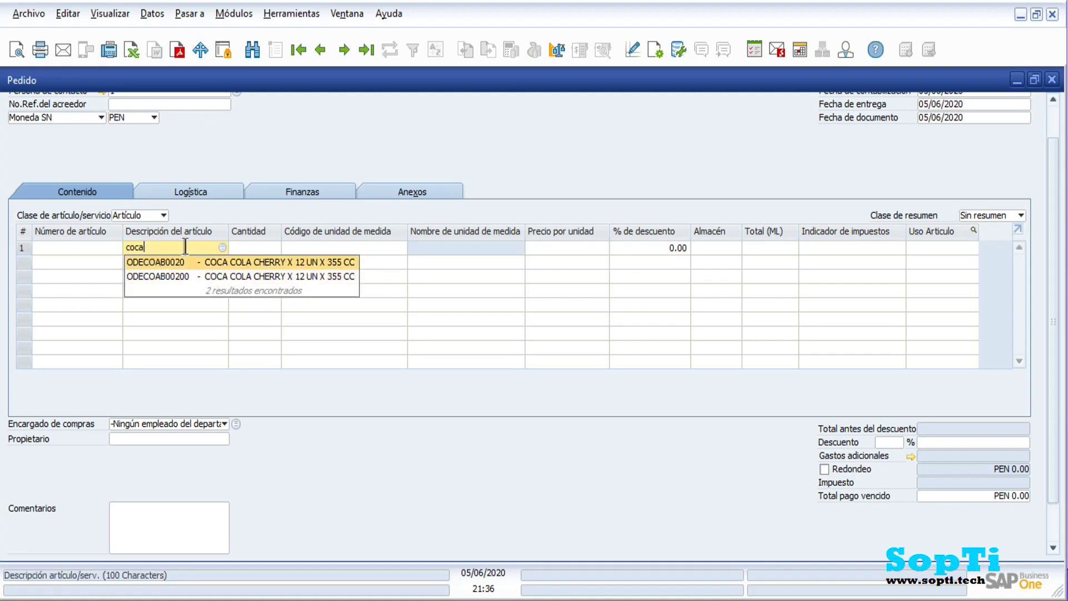
key("BackSpace")
key("BackSpace")
key("BackSpace")
key("BackSpace")
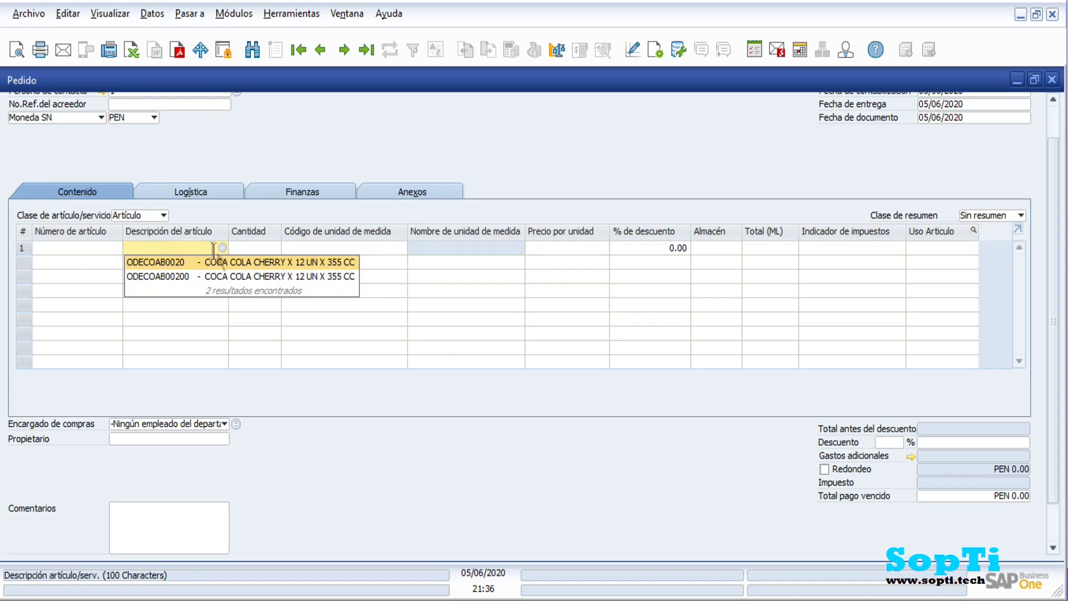
Step: Sort the article list by description, search for "coco", and add item ODECOAB00200 to the first order line
left_click(222, 248)
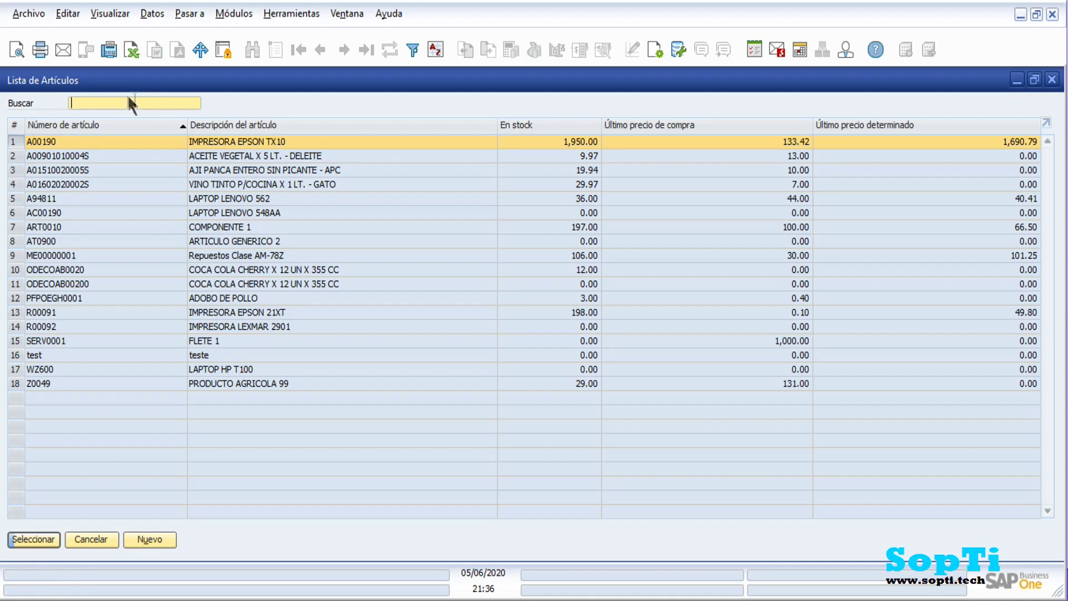
left_click(248, 125)
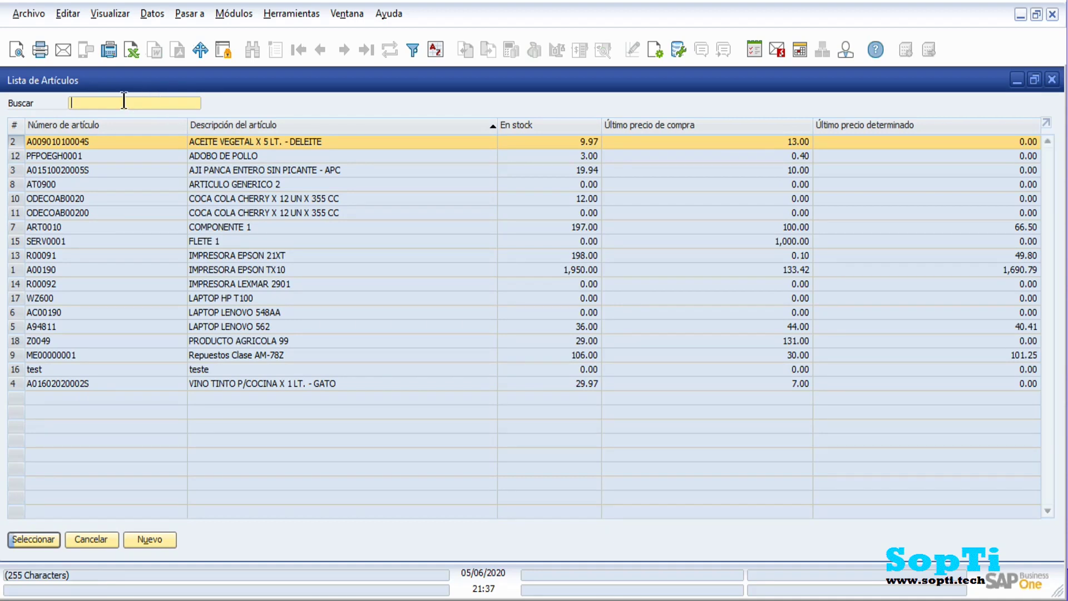
type("coco")
key("Down")
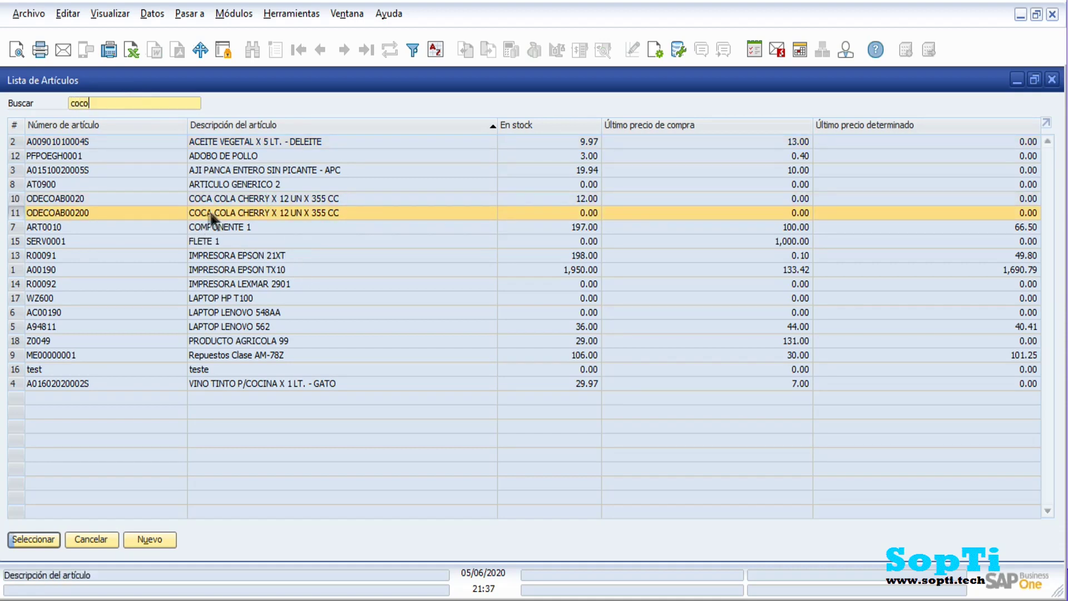
double_click(77, 210)
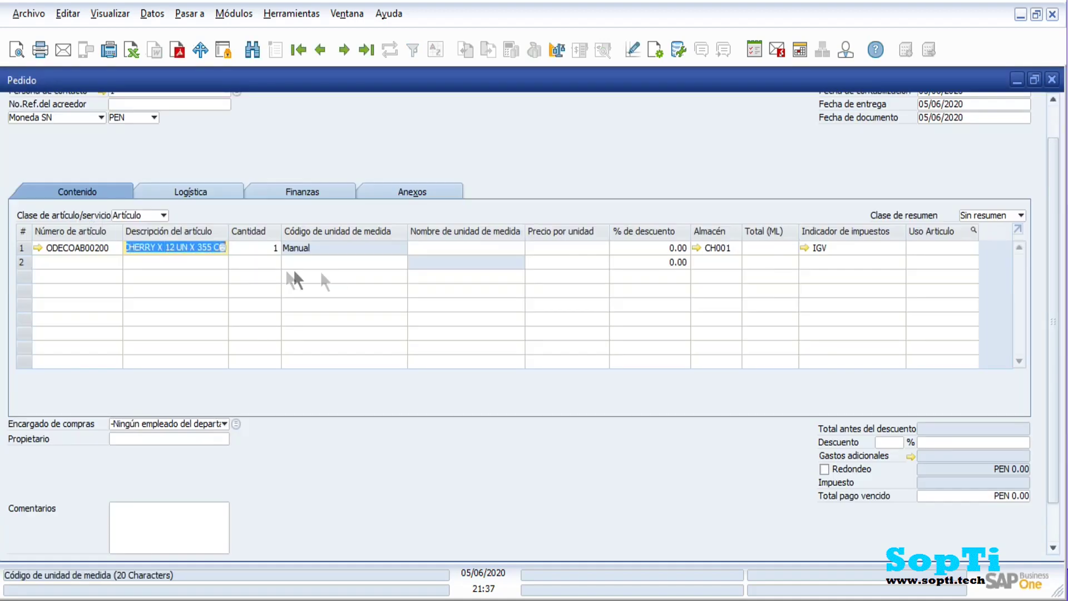
Step: Set the first line's quantity to 12, unit of measure name to "und" and unit price to 3.12
left_click(252, 247)
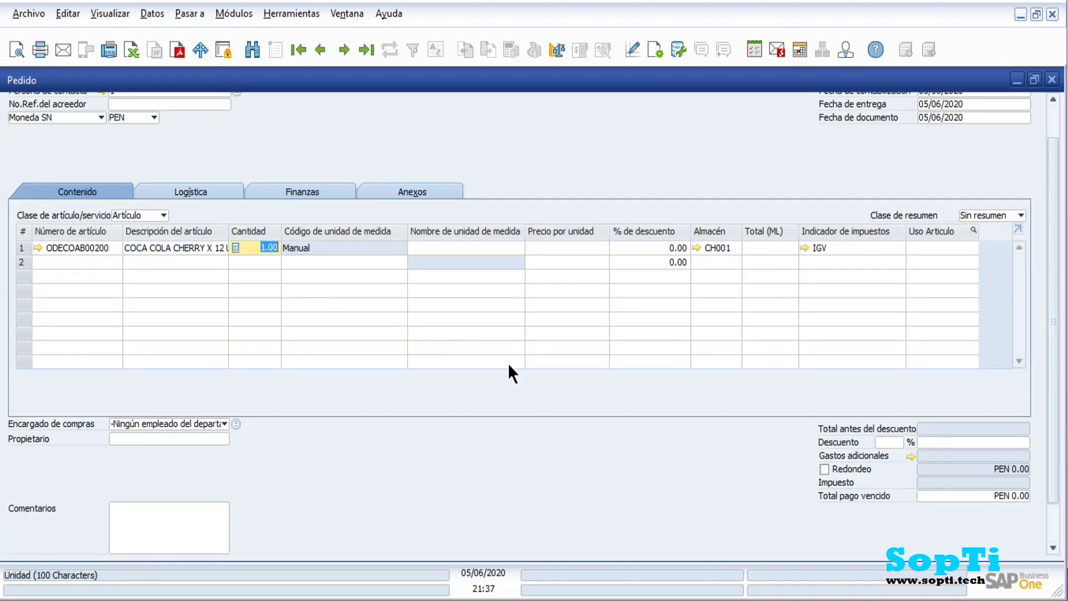
type("12")
key("Tab")
type("und")
key("Tab")
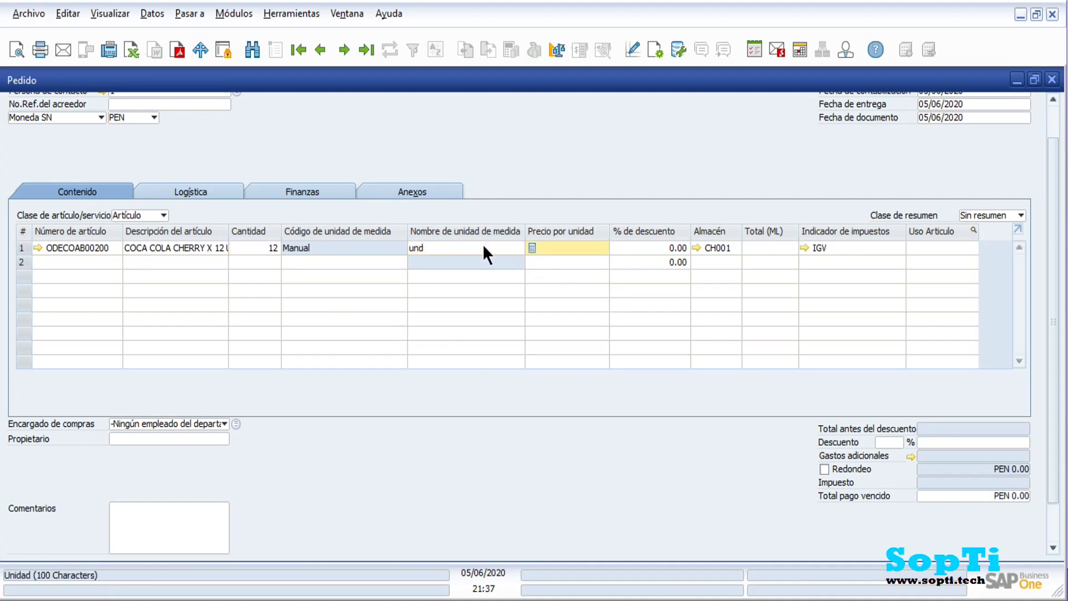
type("3.12")
key("Tab")
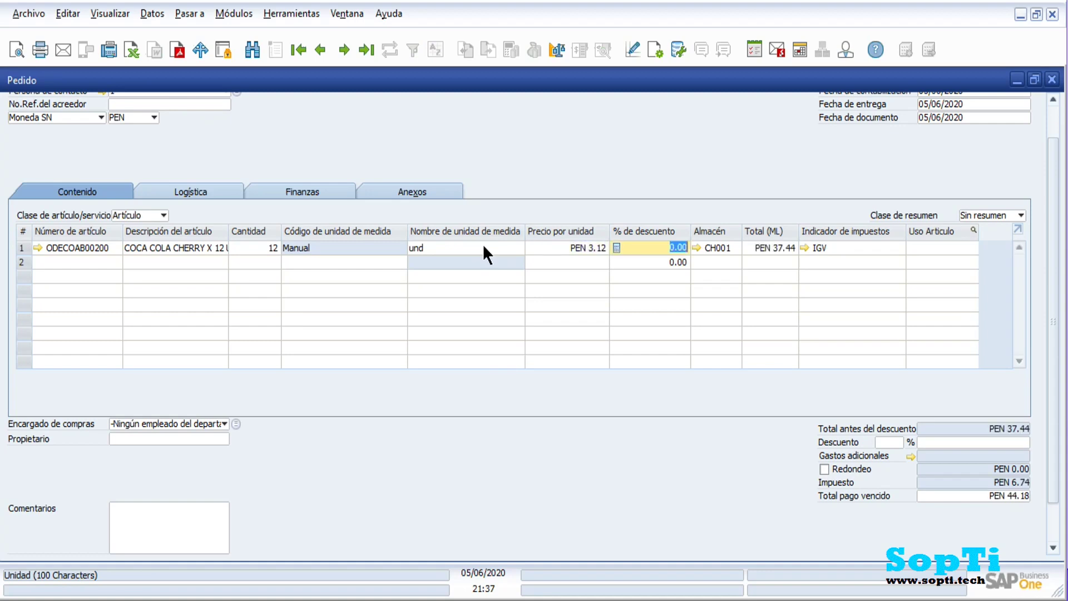
Step: Create the purchase order and reopen the saved record to review its header and lines
left_click_drag(1057, 460, 1061, 506)
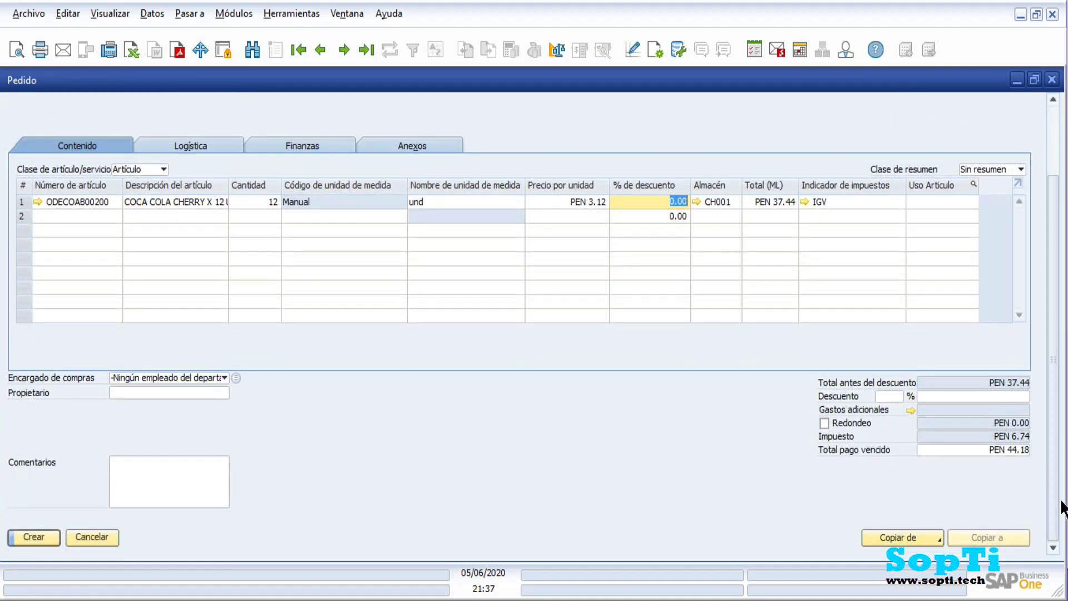
left_click(38, 537)
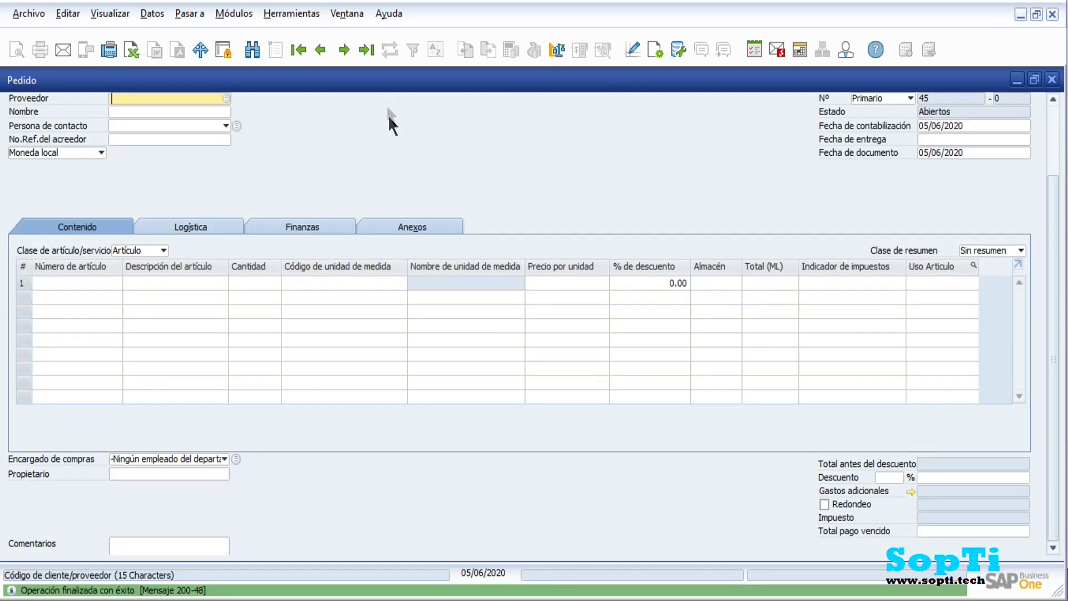
left_click(322, 50)
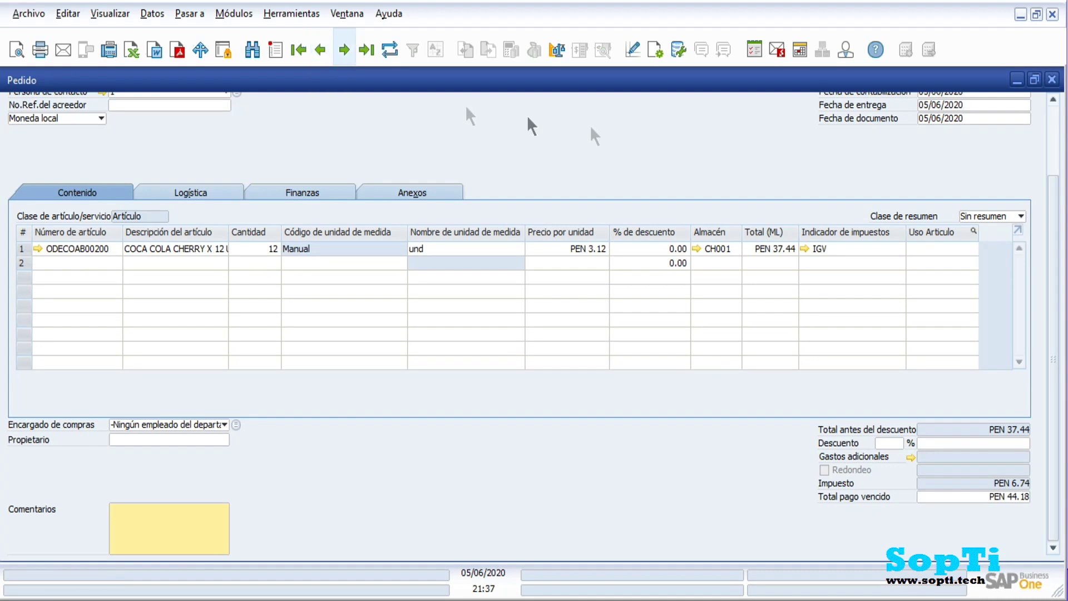
left_click_drag(1057, 214, 1052, 142)
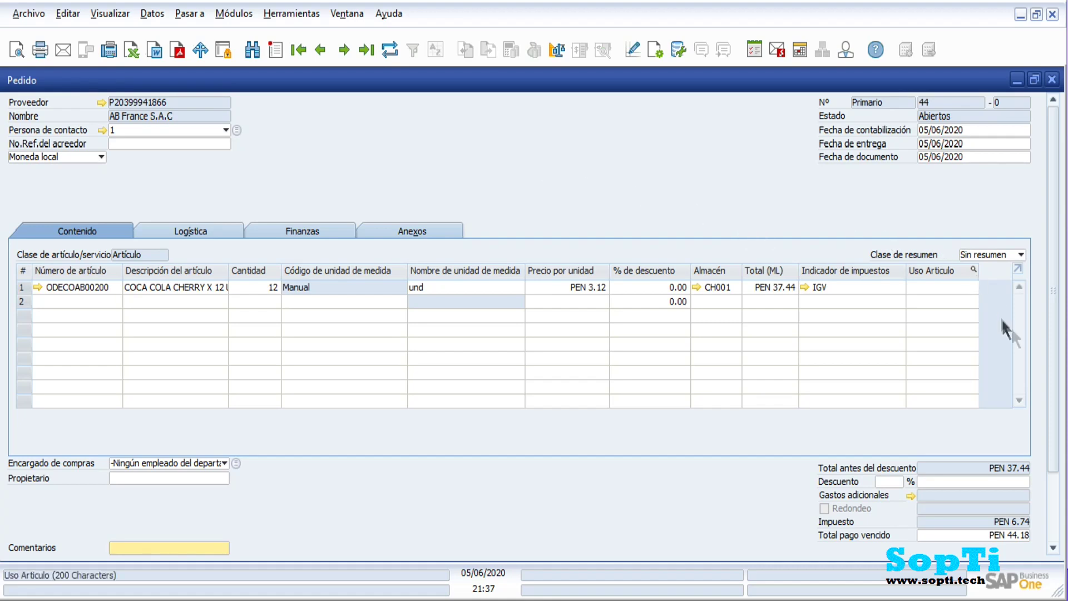
Step: Copy the purchase order to a goods receipt draft for review and close the draft without creating it
scroll(1057, 370, "down", 2)
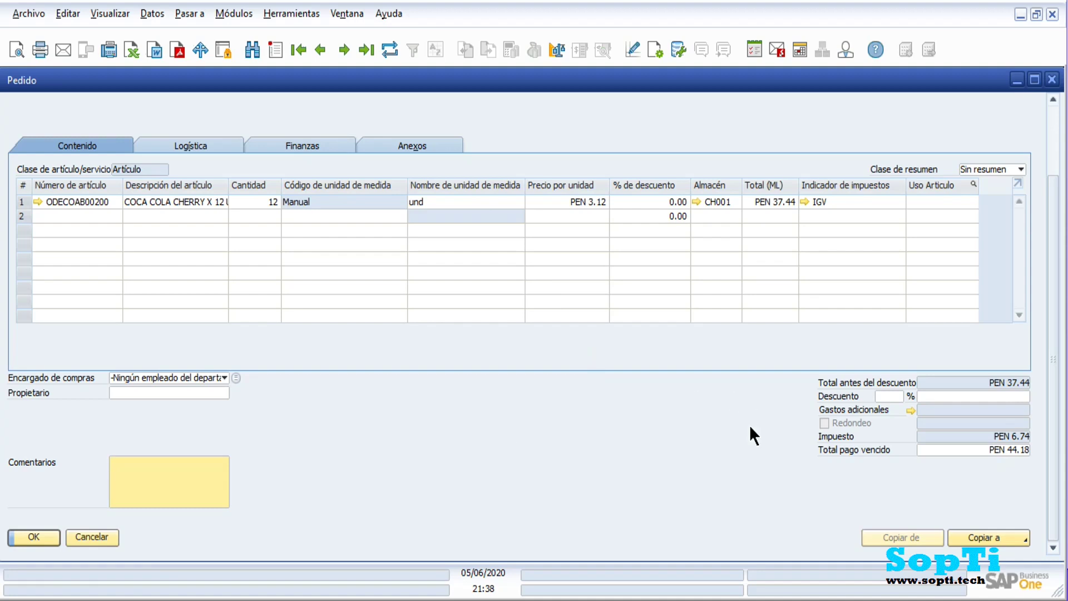
left_click(1021, 535)
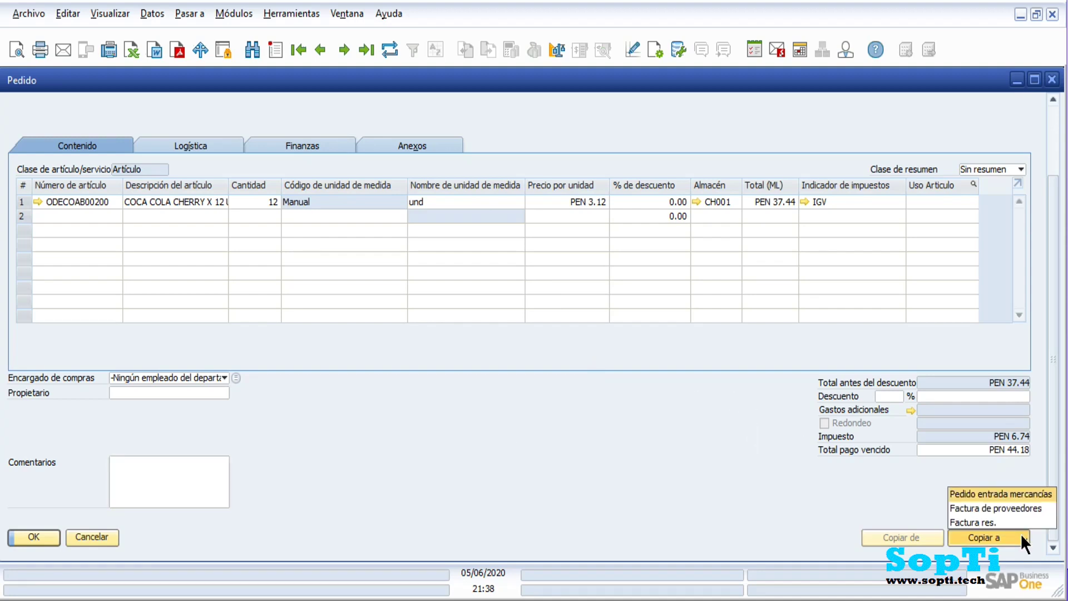
left_click(793, 463)
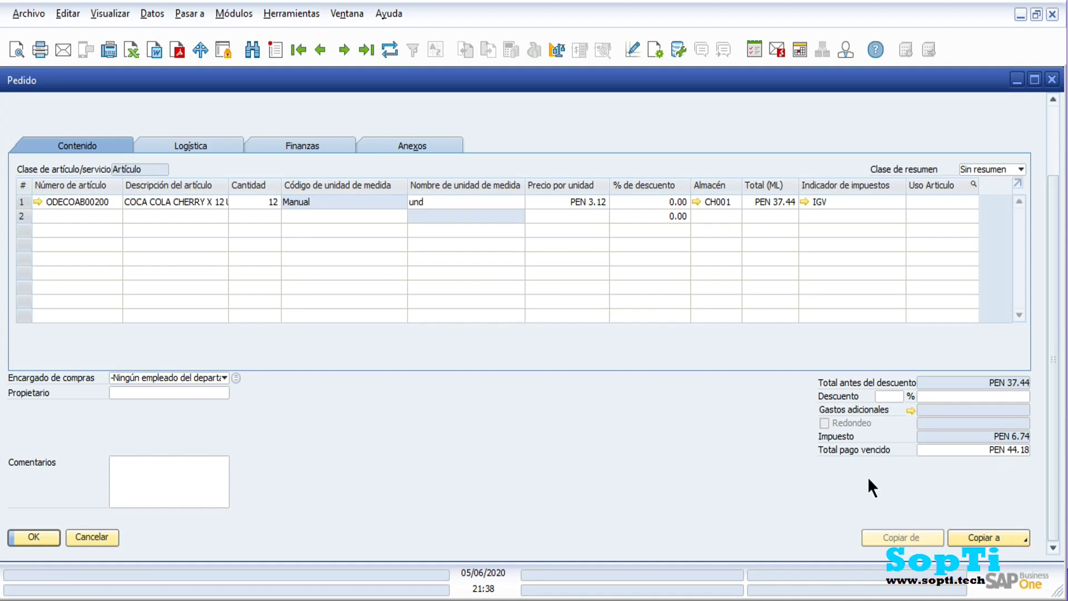
left_click(1023, 535)
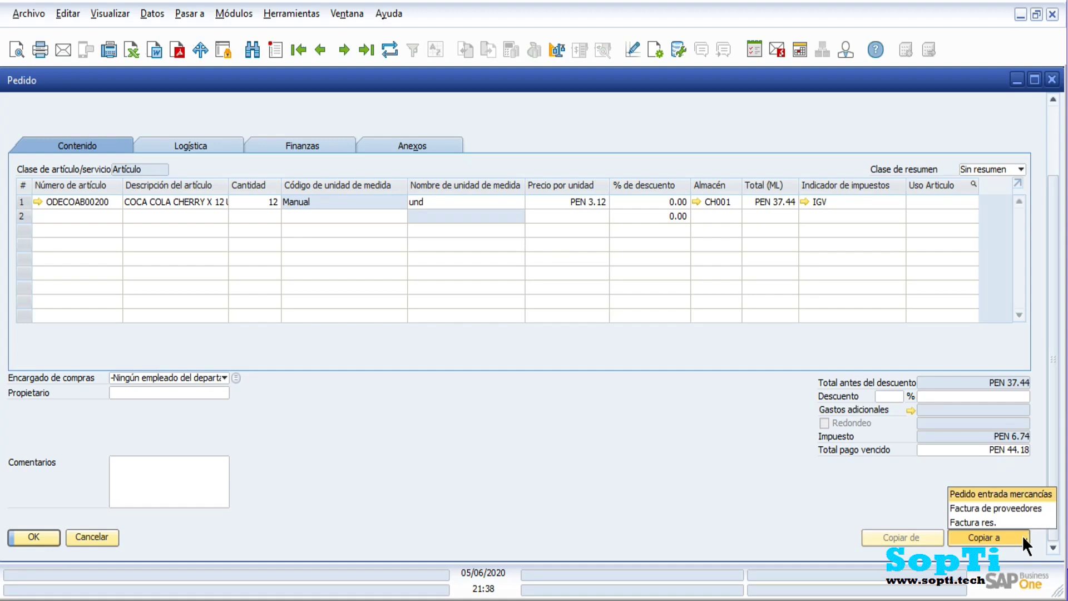
left_click(1008, 493)
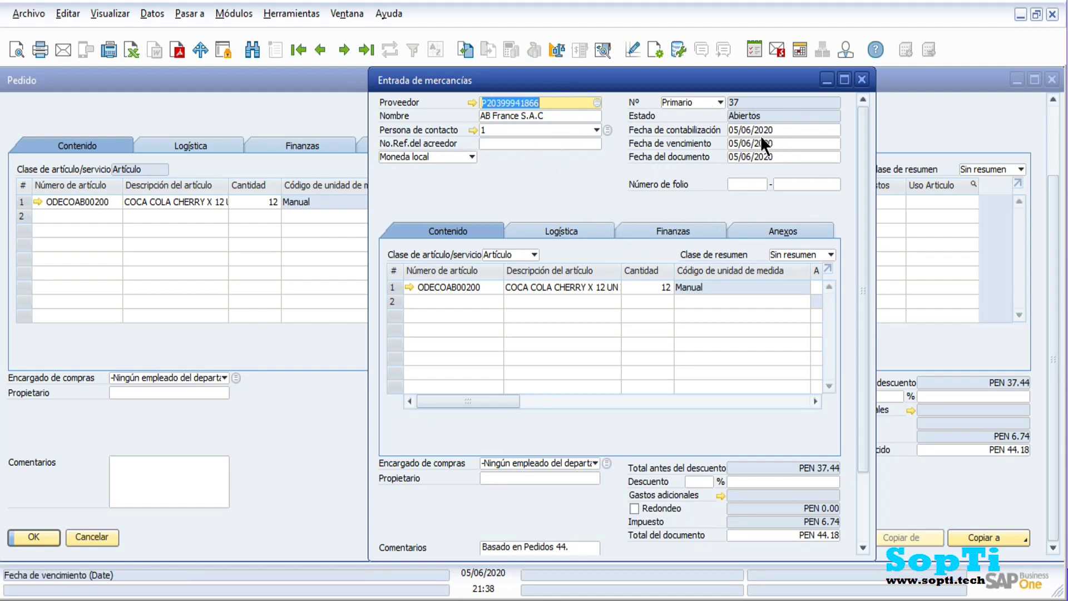
left_click(748, 185)
left_click(807, 184)
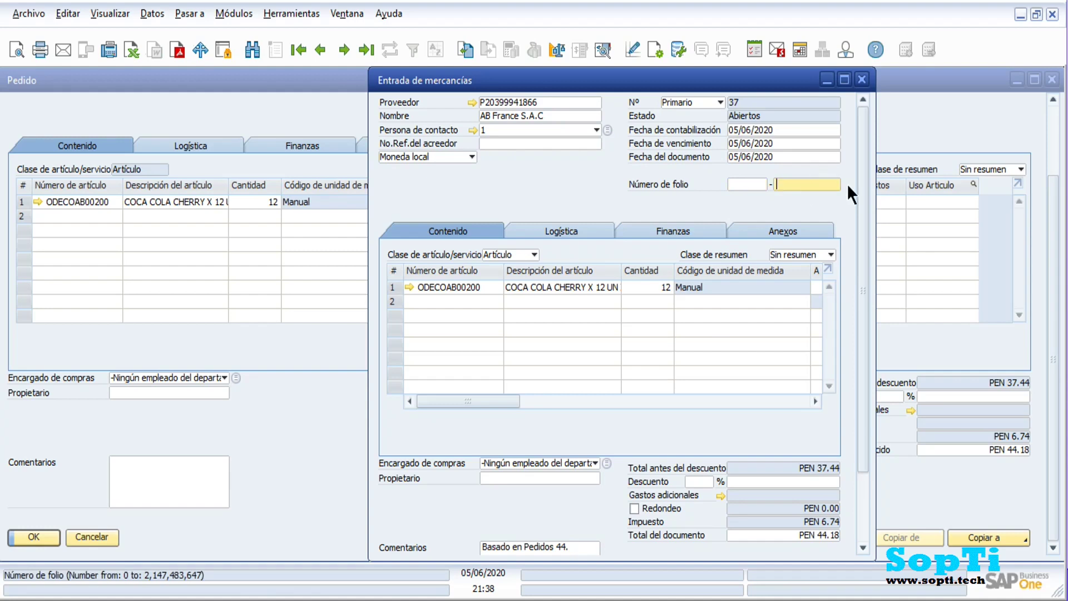
scroll(871, 329, "down", 3)
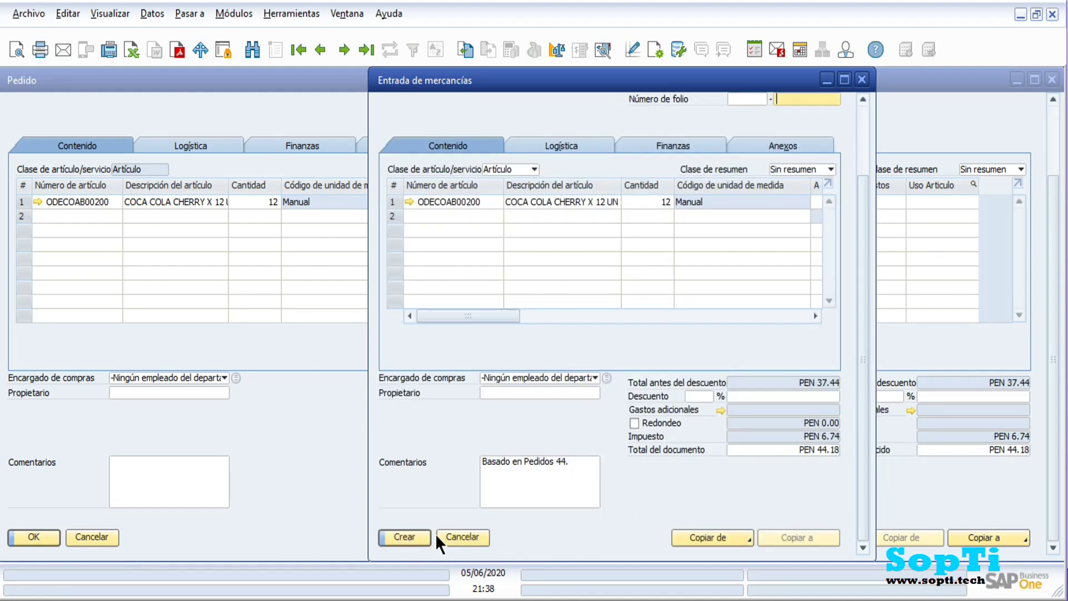
left_click(859, 82)
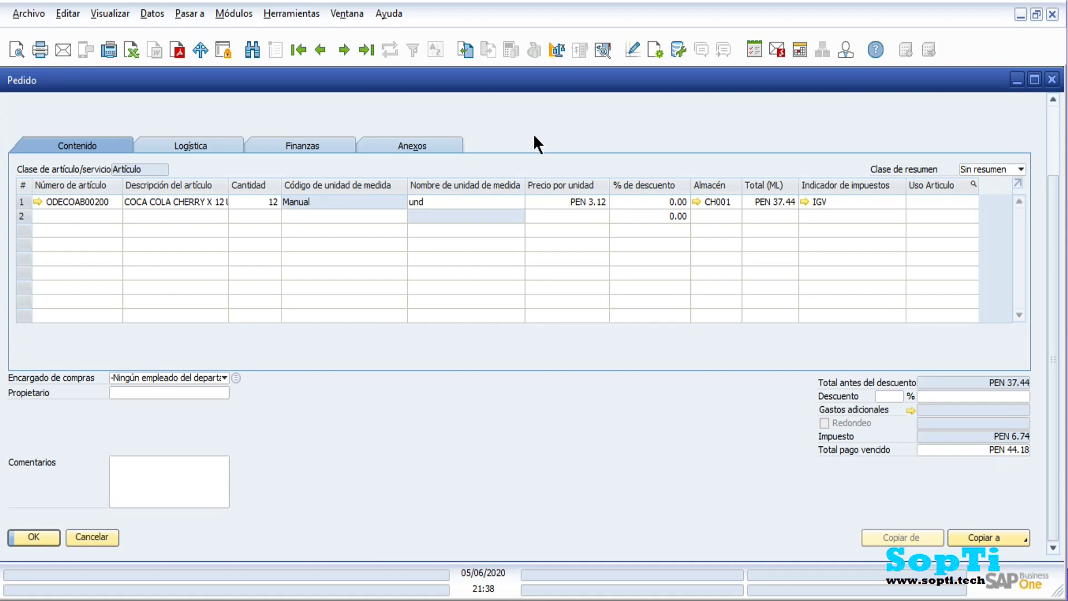
Step: Open a blank goods receipt from the purchasing module and set its supplier to AB France S.A.C
left_click(231, 14)
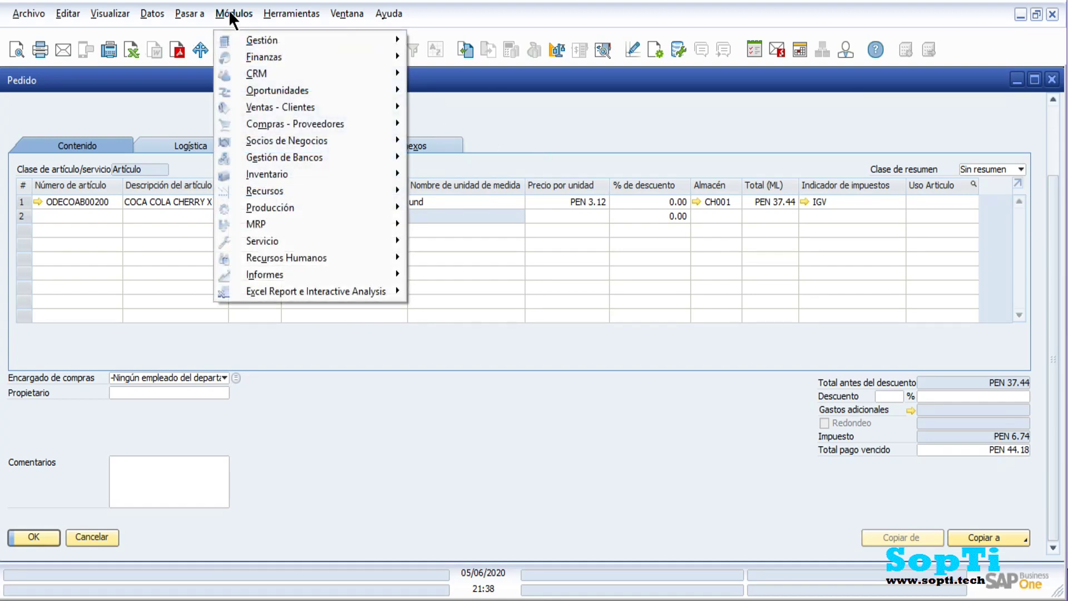
mouse_move(281, 91)
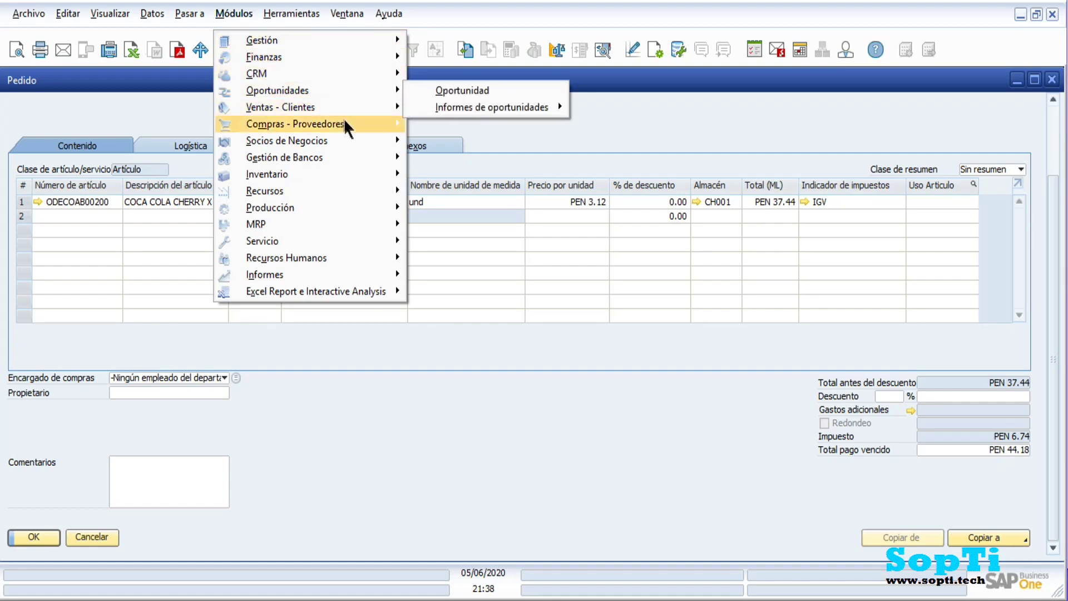
mouse_move(346, 119)
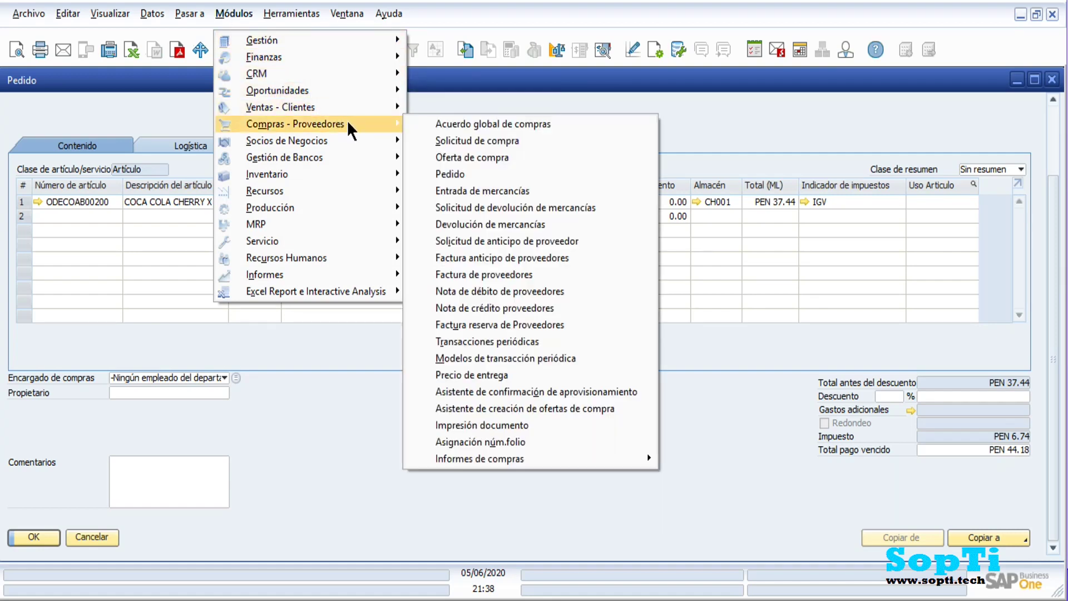
left_click(477, 191)
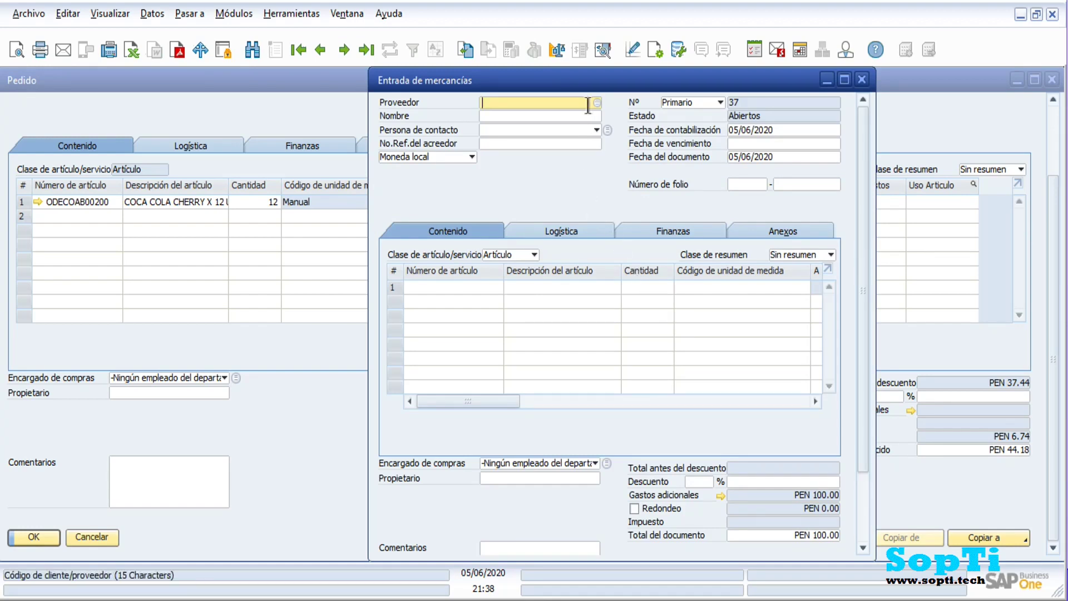
left_click(594, 103)
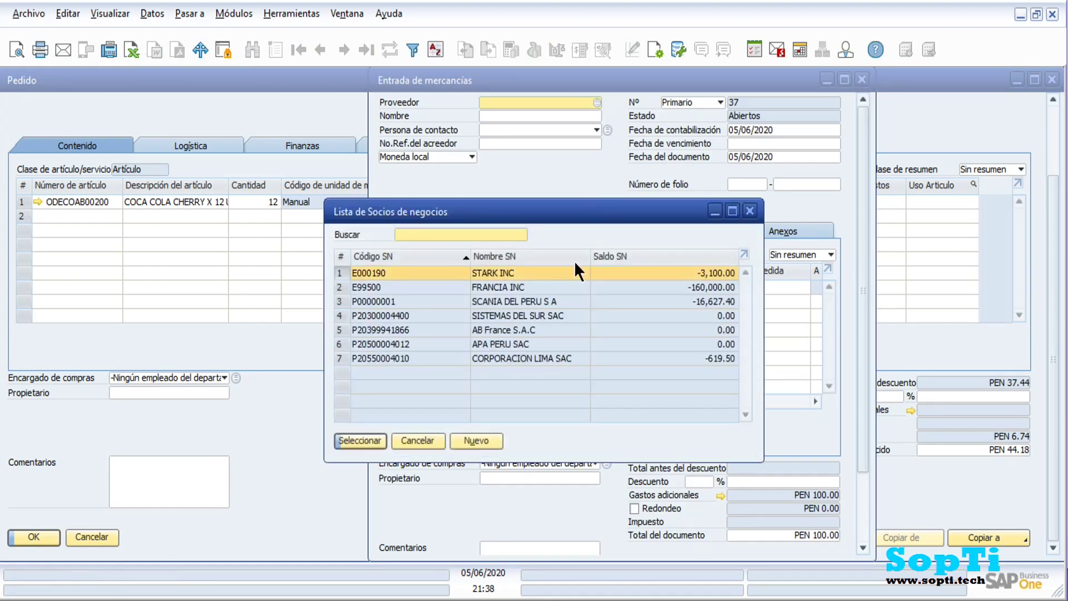
double_click(502, 329)
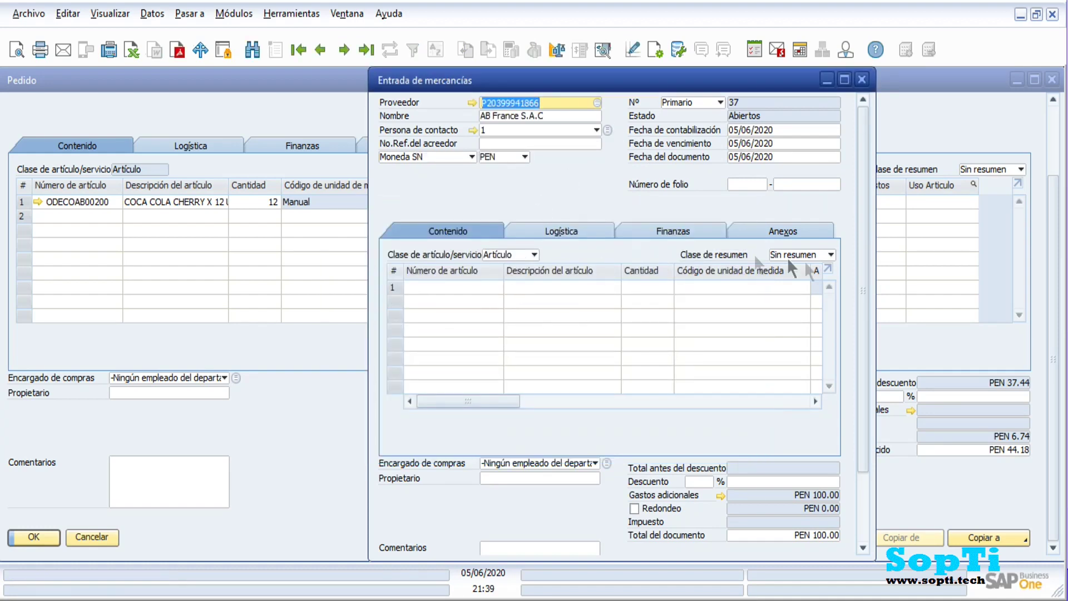
left_click_drag(860, 313, 870, 459)
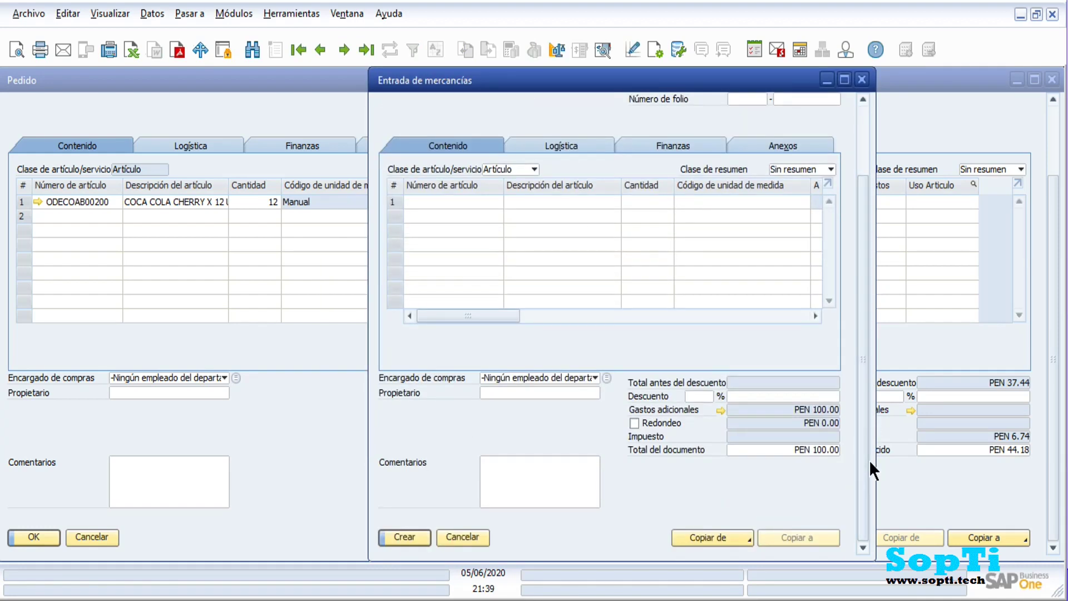
Step: Copy the listed AB France S.A.C purchase order into the goods receipt, using the current exchange rate from the table and carrying over all data
left_click(743, 535)
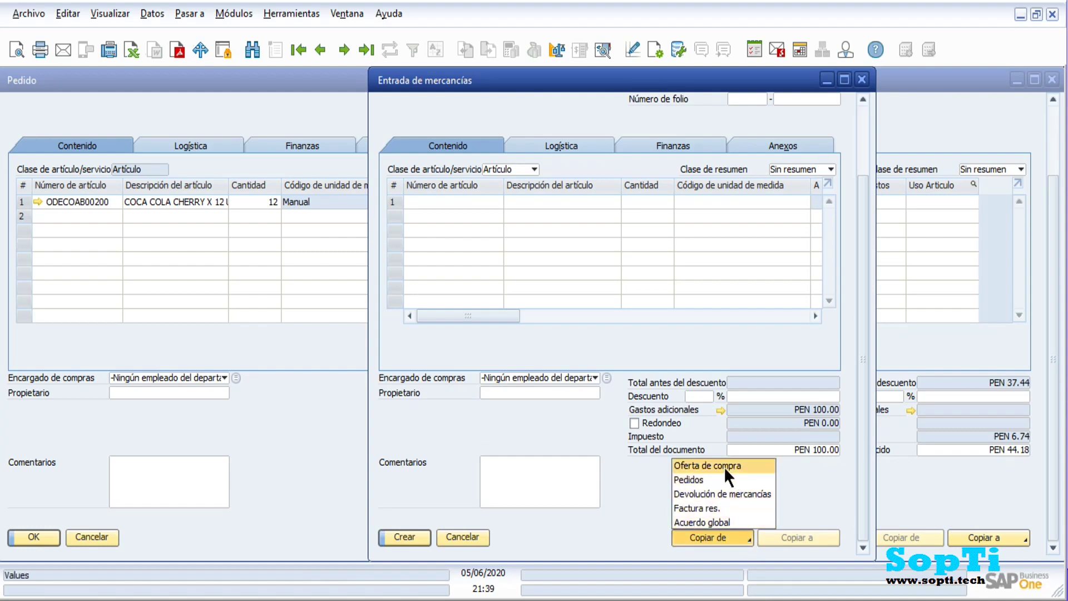
left_click(704, 480)
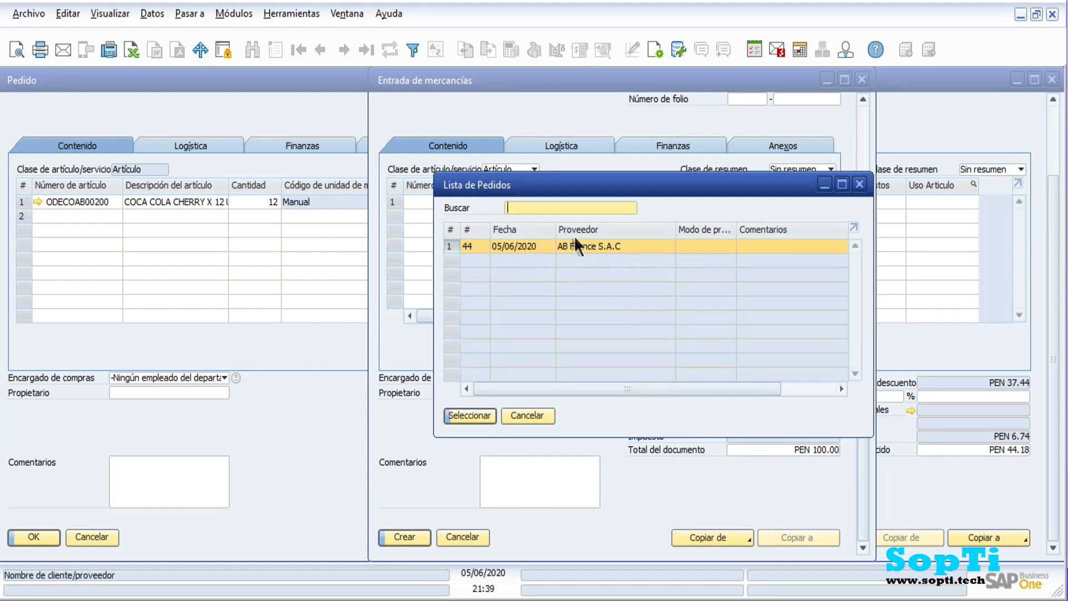
left_click(467, 414)
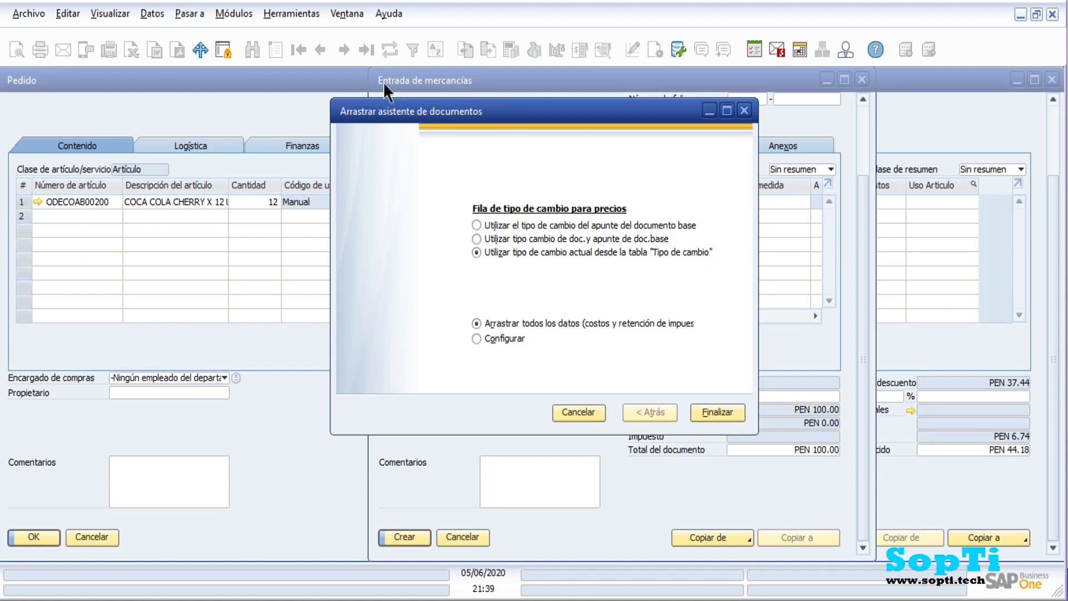
left_click(714, 407)
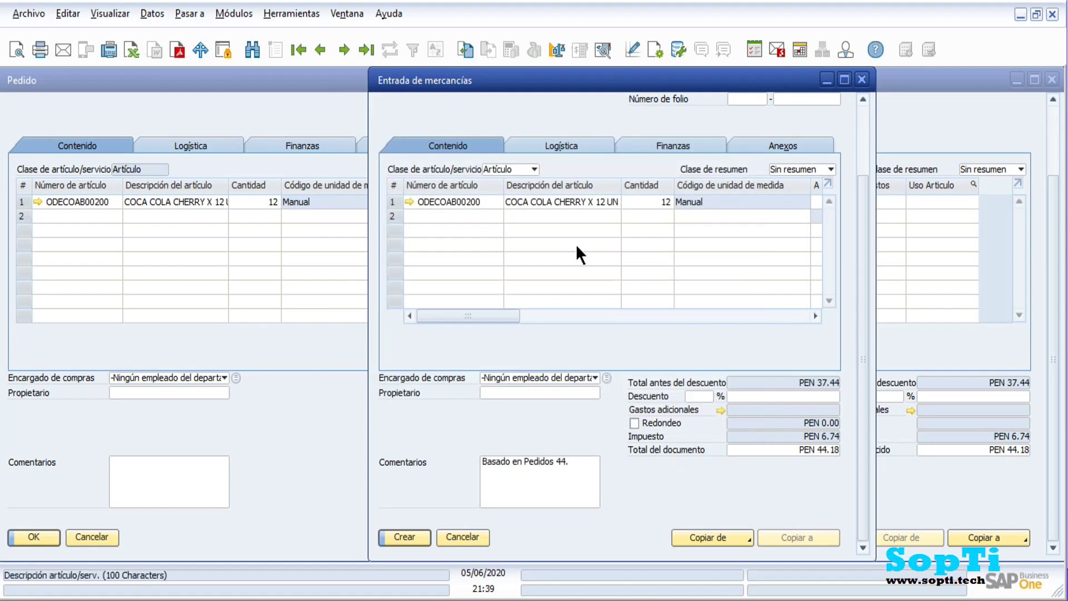
Step: Review the goods receipt's header, lines and totals, and create the document, accepting that it cannot be modified
left_click_drag(862, 224, 924, 152)
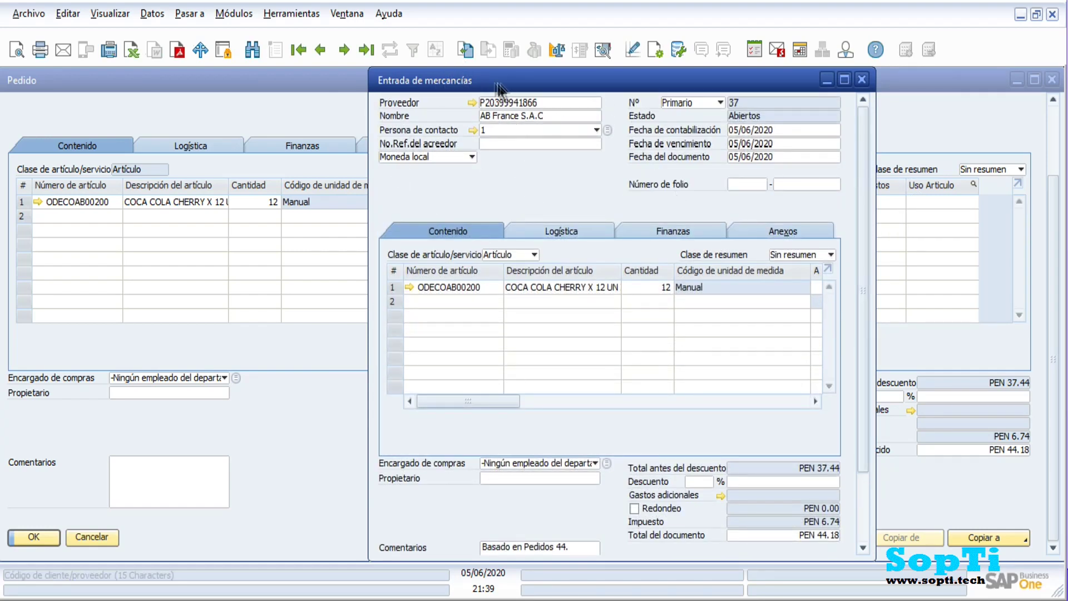
scroll(858, 247, "down", 2)
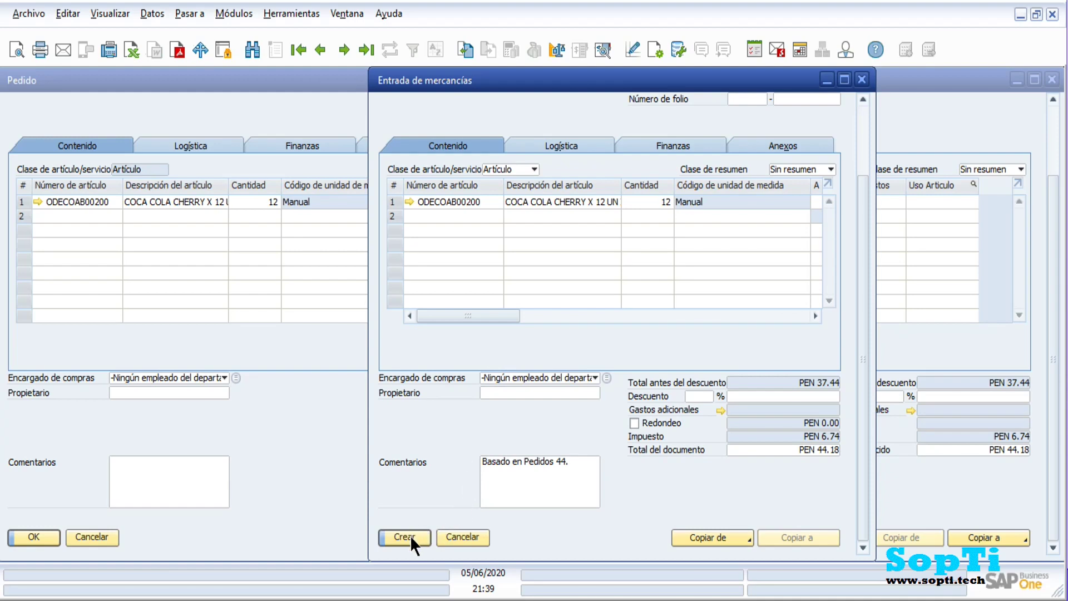
scroll(858, 296, "up", 2)
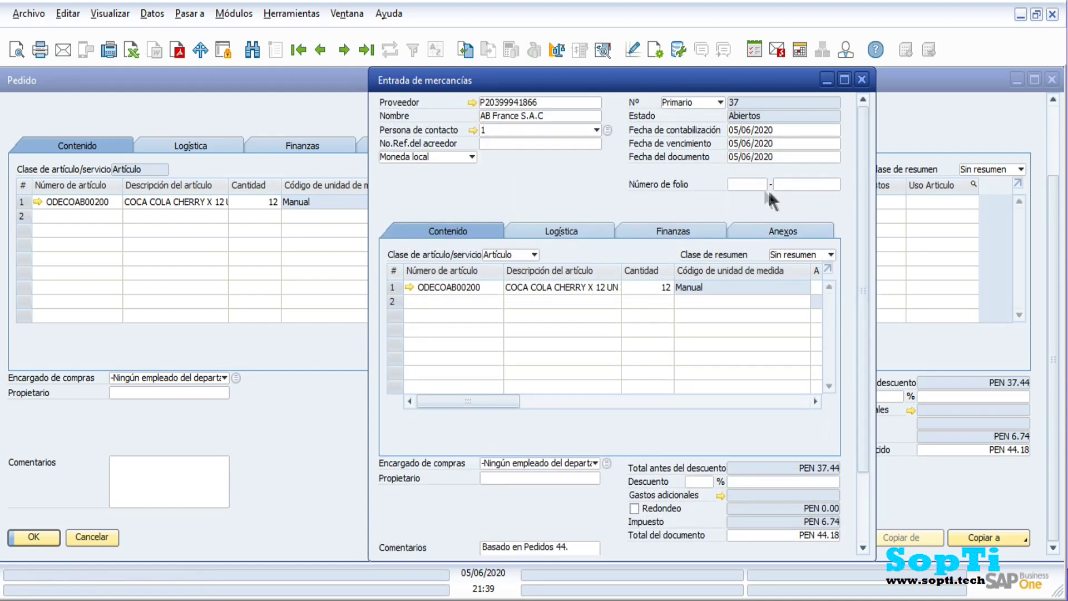
scroll(865, 382, "down", 2)
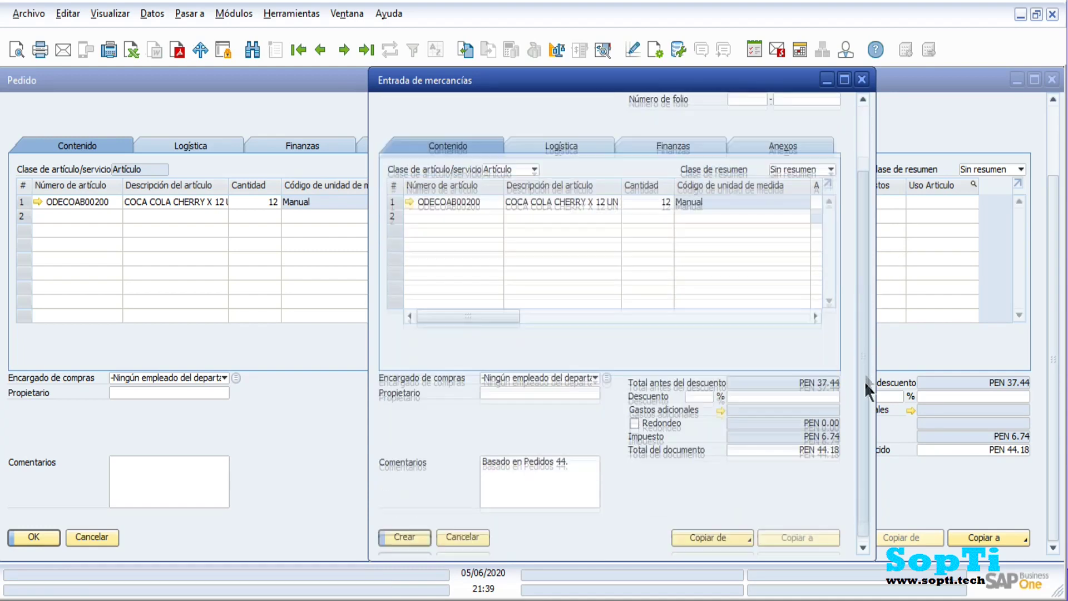
left_click(409, 537)
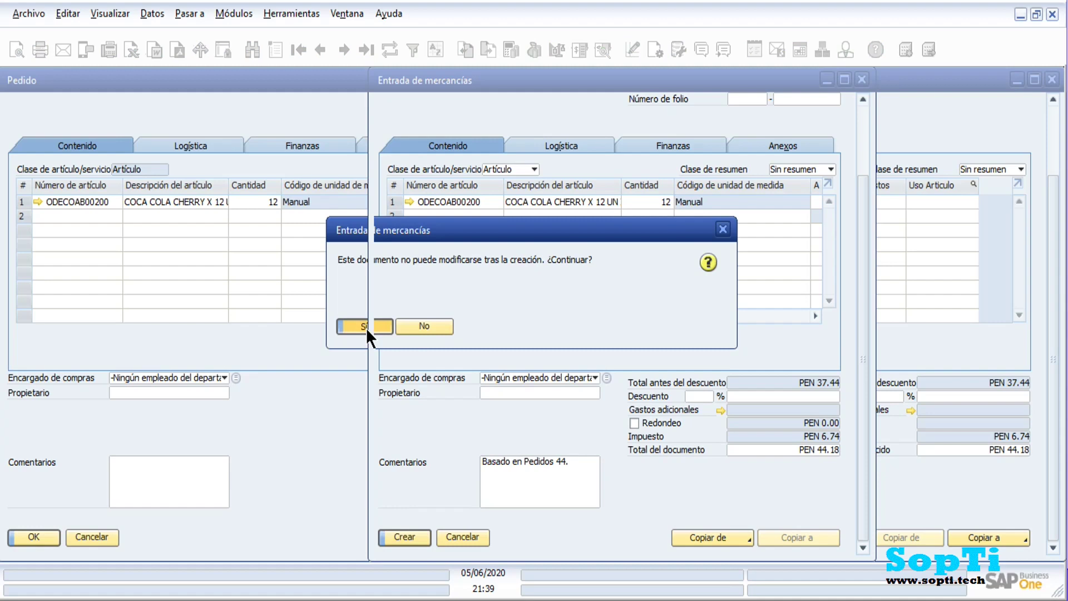
left_click(364, 326)
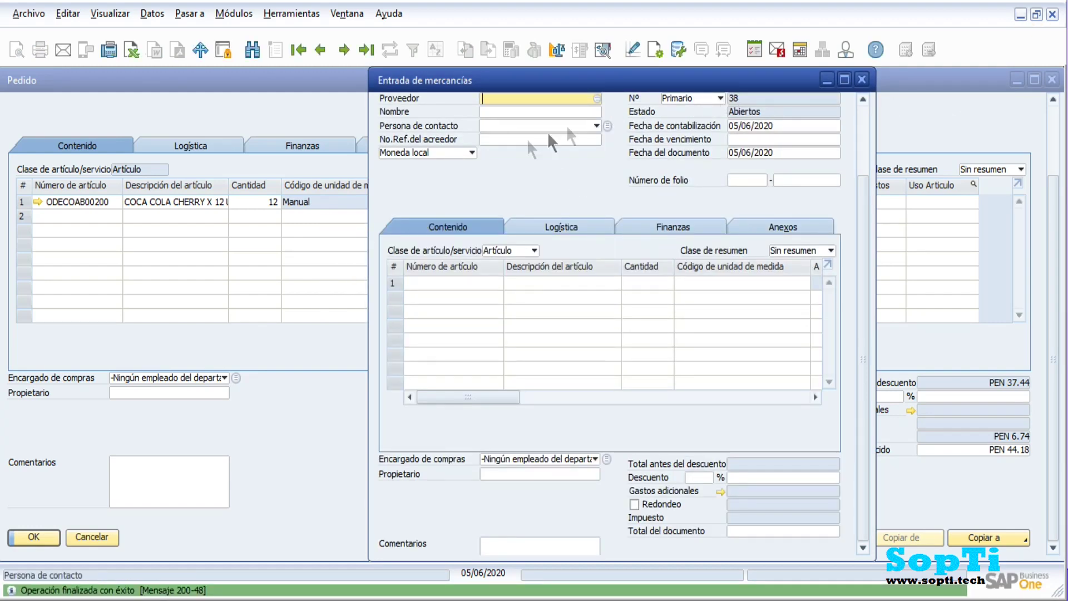
Step: Reopen the saved goods receipt and examine the warehouse stock of item ODECOAB00200 in its master data
left_click(318, 48)
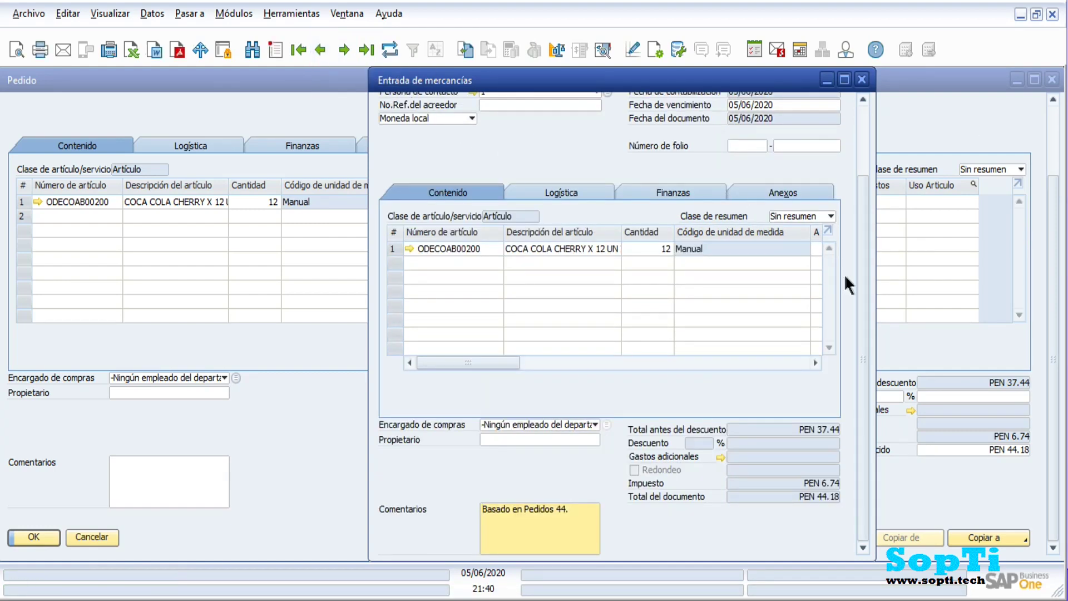
left_click_drag(860, 266, 865, 222)
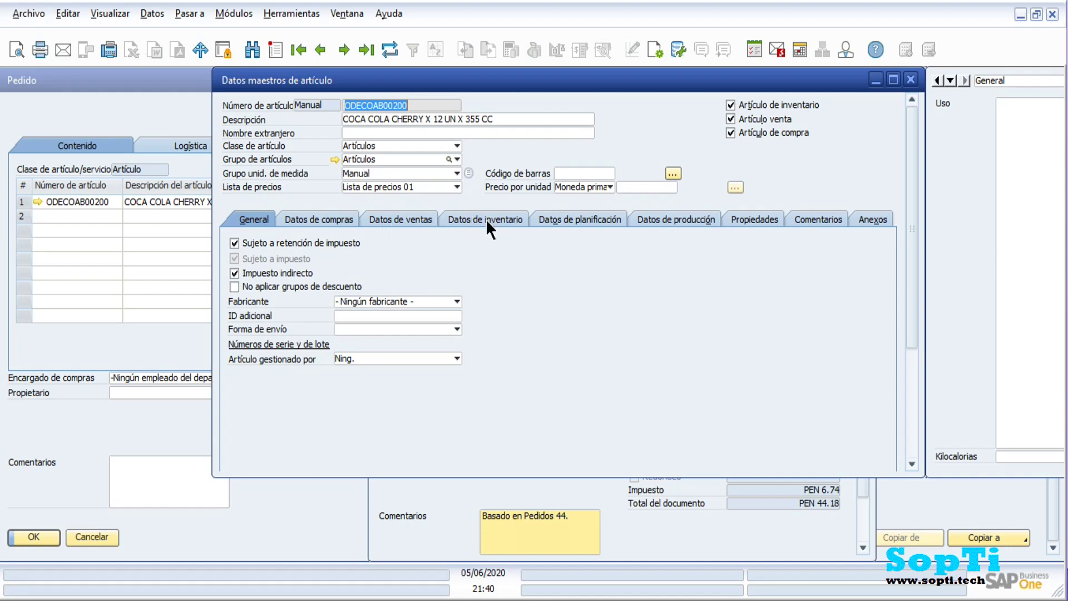
left_click(486, 218)
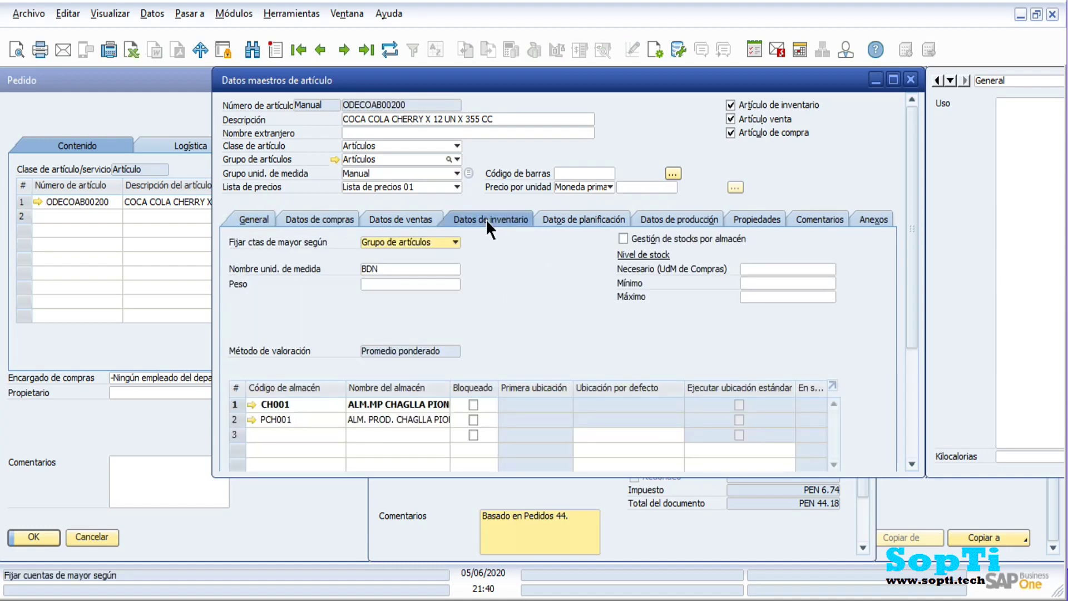
left_click(894, 81)
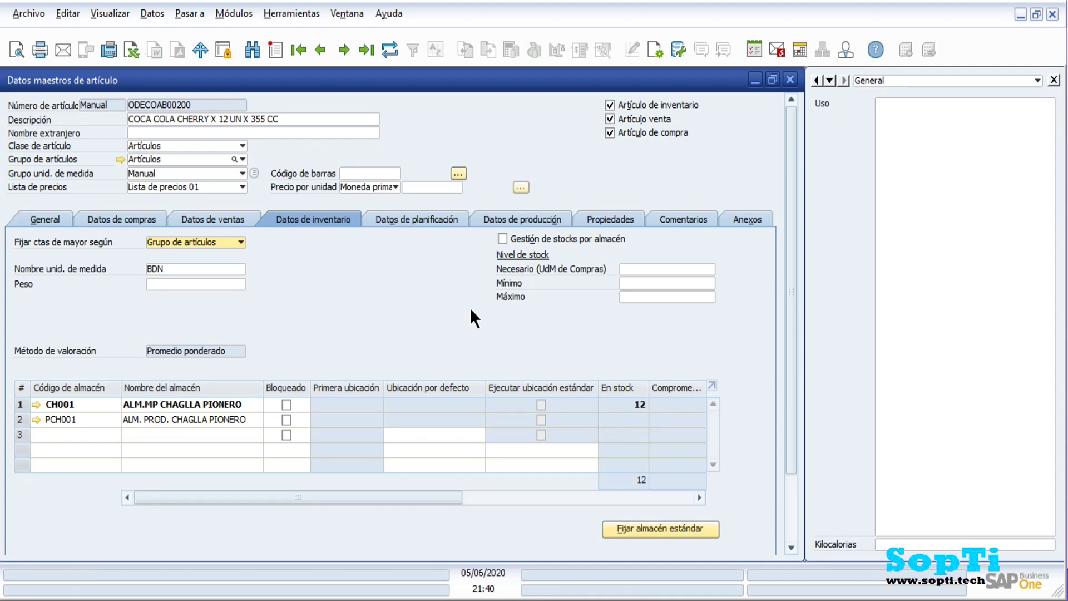
mouse_move(408, 498)
left_mouse_down()
mouse_move(589, 498)
mouse_move(417, 504)
left_mouse_up()
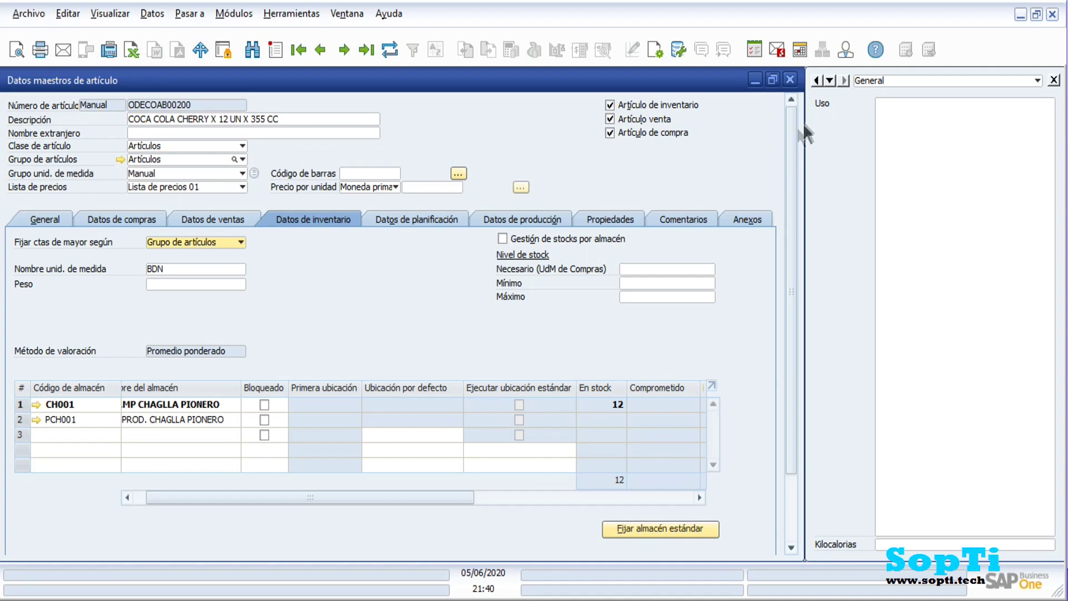
left_click(790, 81)
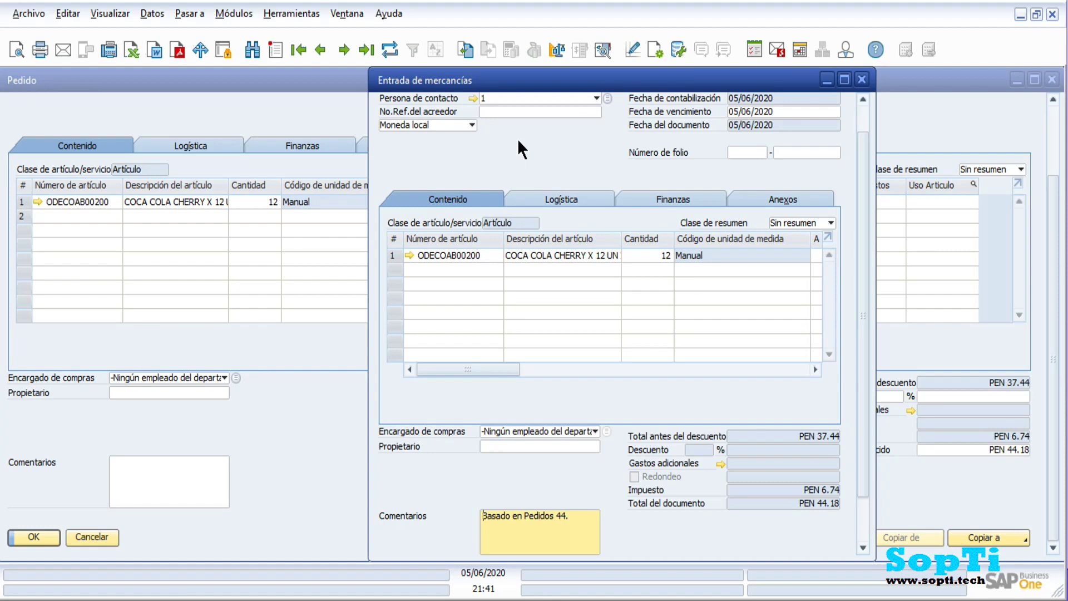
Step: Copy the goods receipt to a supplier invoice draft, review its folio number fields and close the draft without creating it
scroll(517, 138, "down", 2)
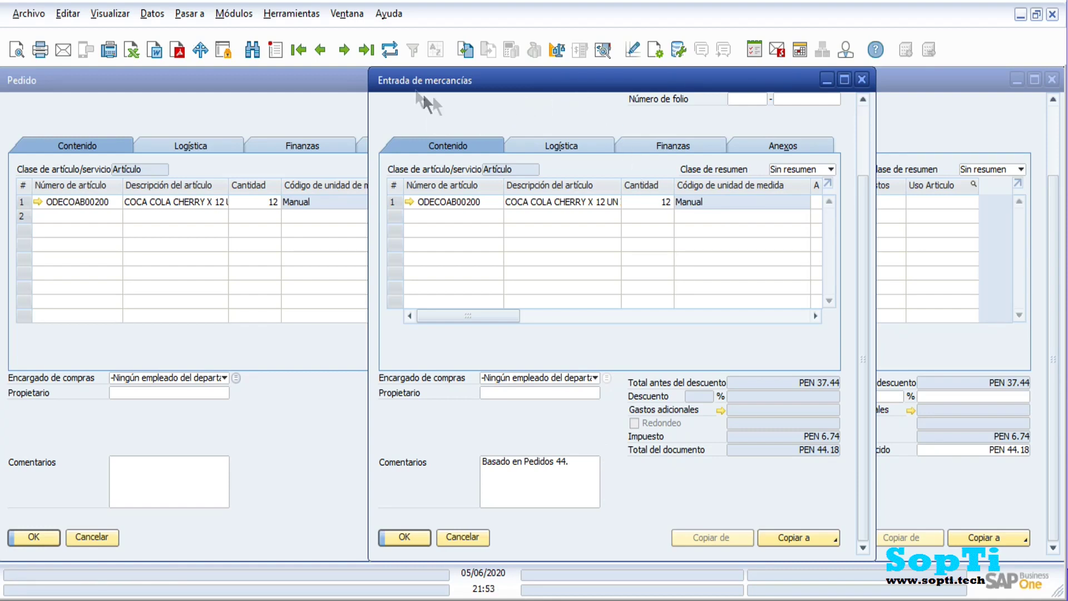
left_click(833, 539)
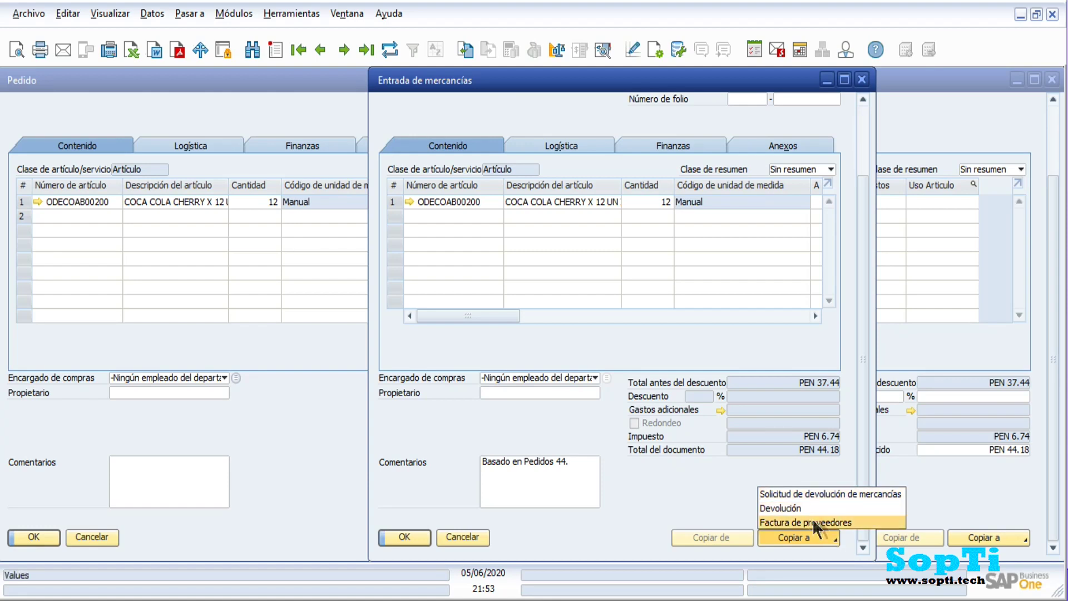
left_click(853, 521)
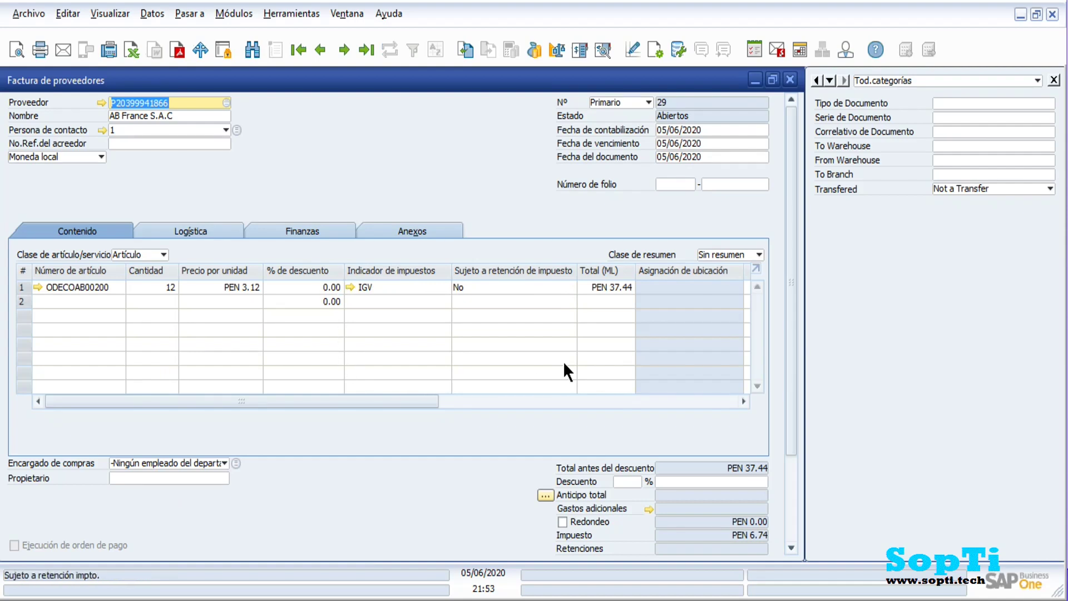
left_click(680, 178)
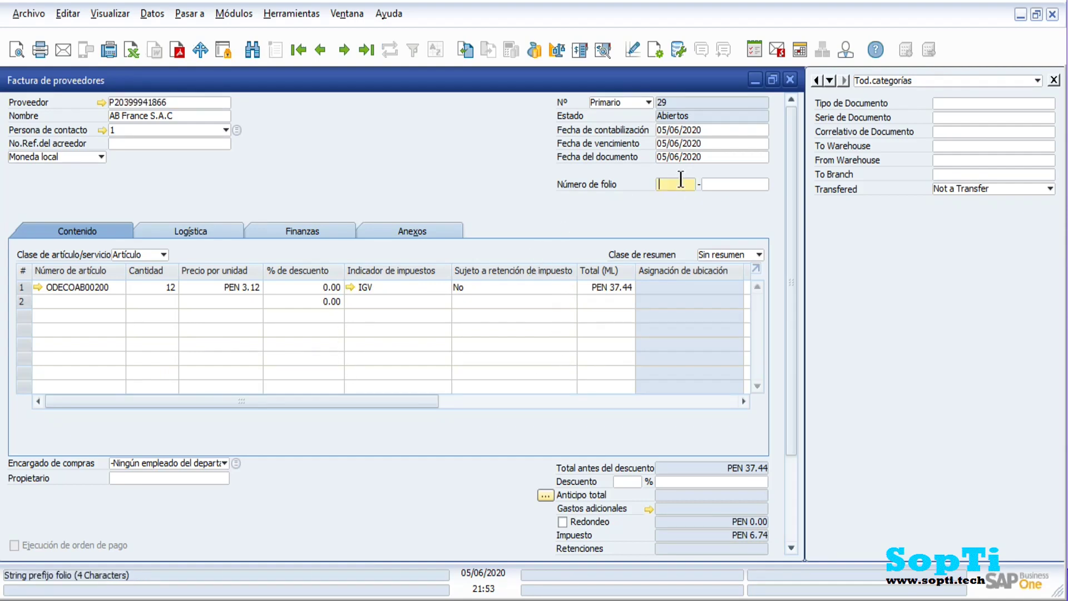
left_click(735, 186)
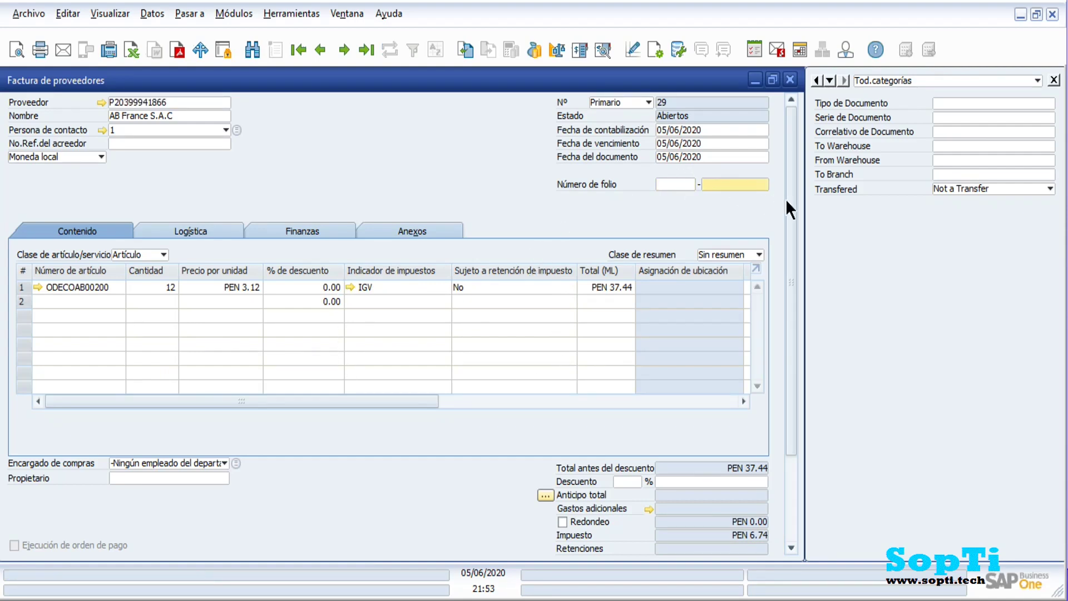
left_click_drag(796, 403, 799, 318)
left_click(791, 80)
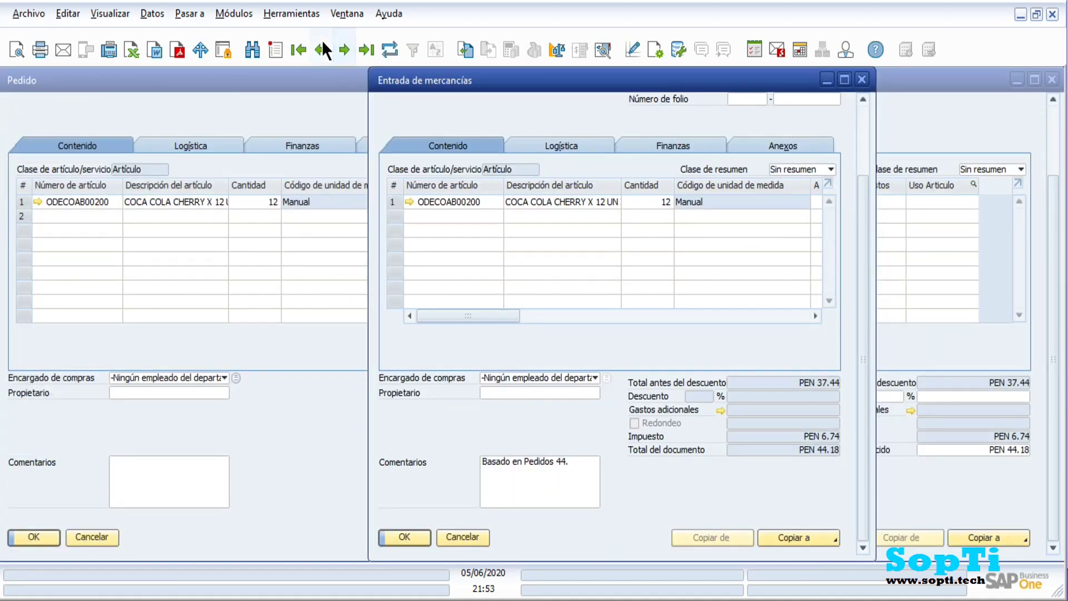
Step: Open a blank supplier invoice from the purchasing module and set its supplier to AB France S.A.C
left_click(239, 15)
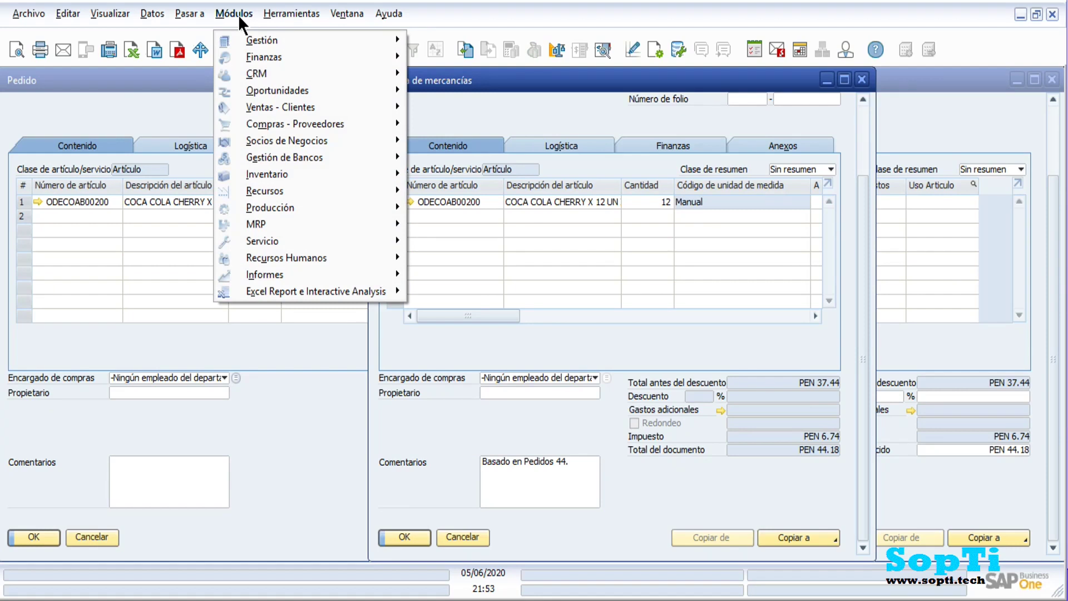
mouse_move(287, 126)
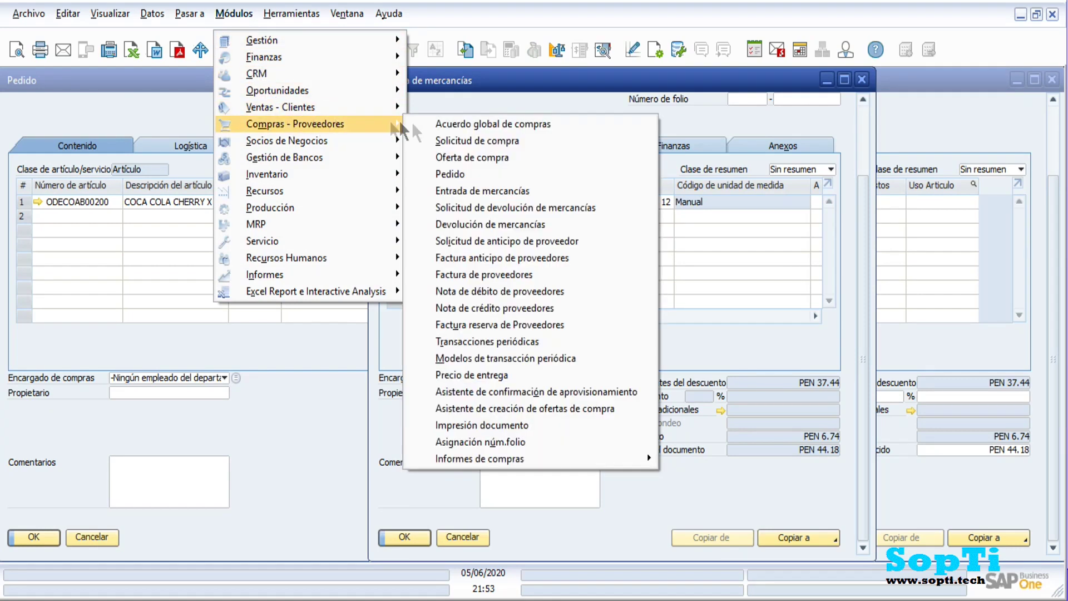
left_click(489, 276)
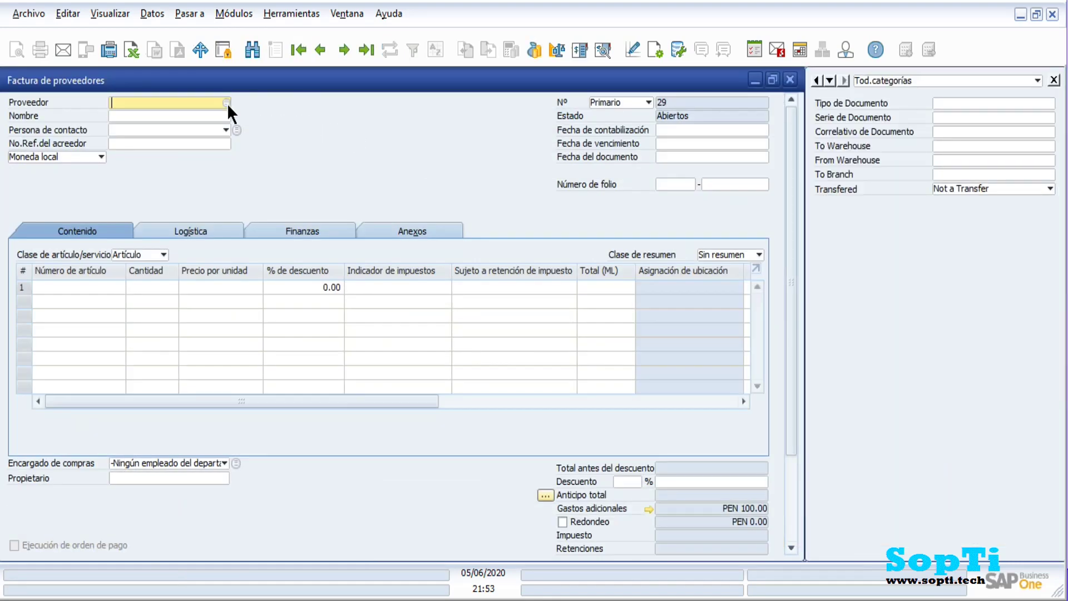
left_click(227, 103)
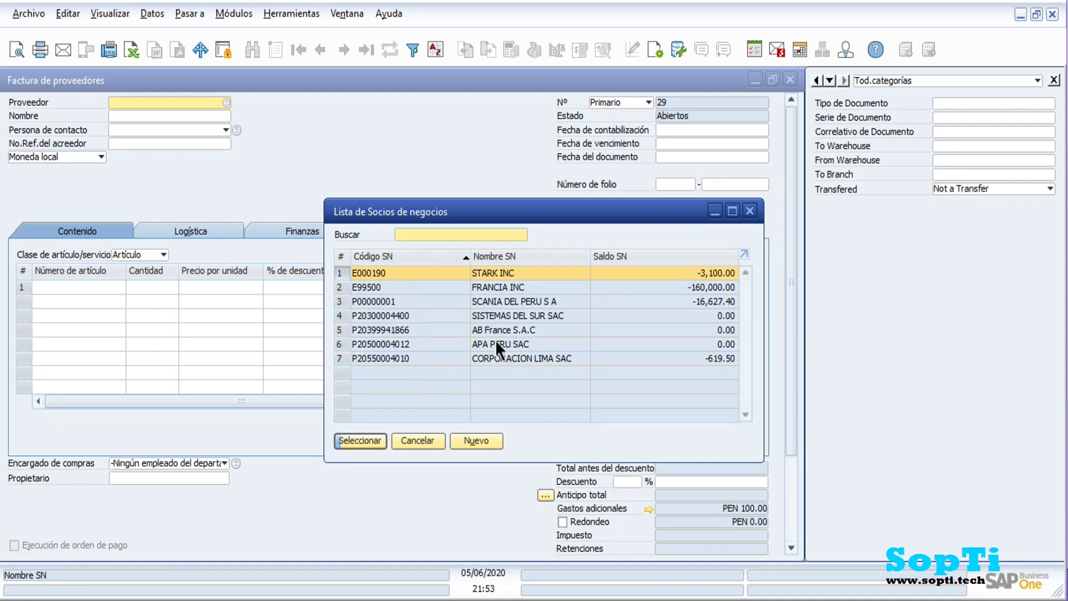
double_click(482, 331)
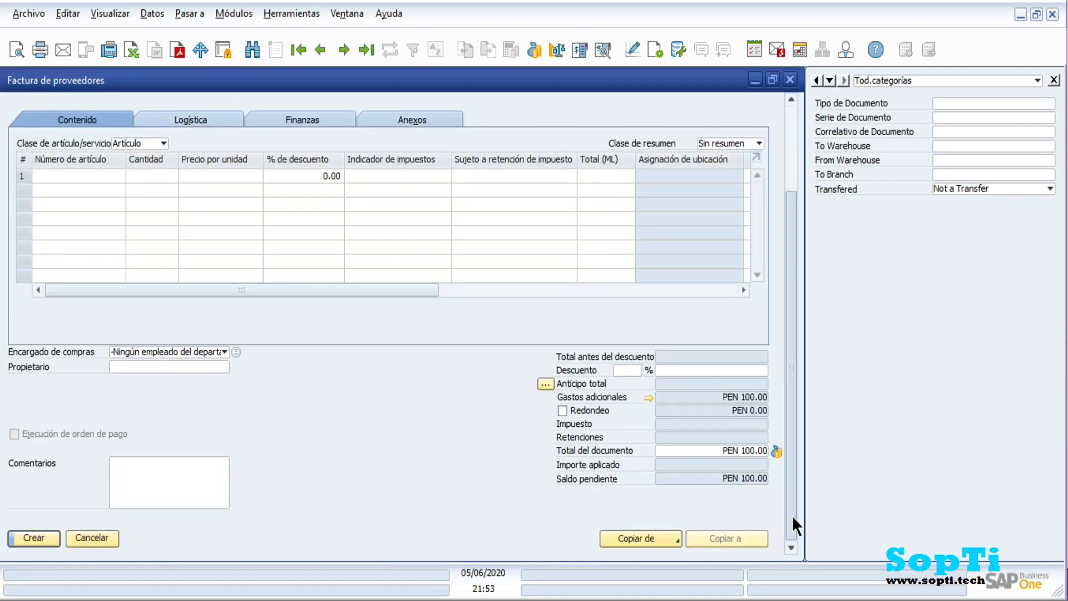
Step: Copy the second listed goods receipt into the supplier invoice, using the current exchange rate from the table and carrying over all data
left_click(680, 542)
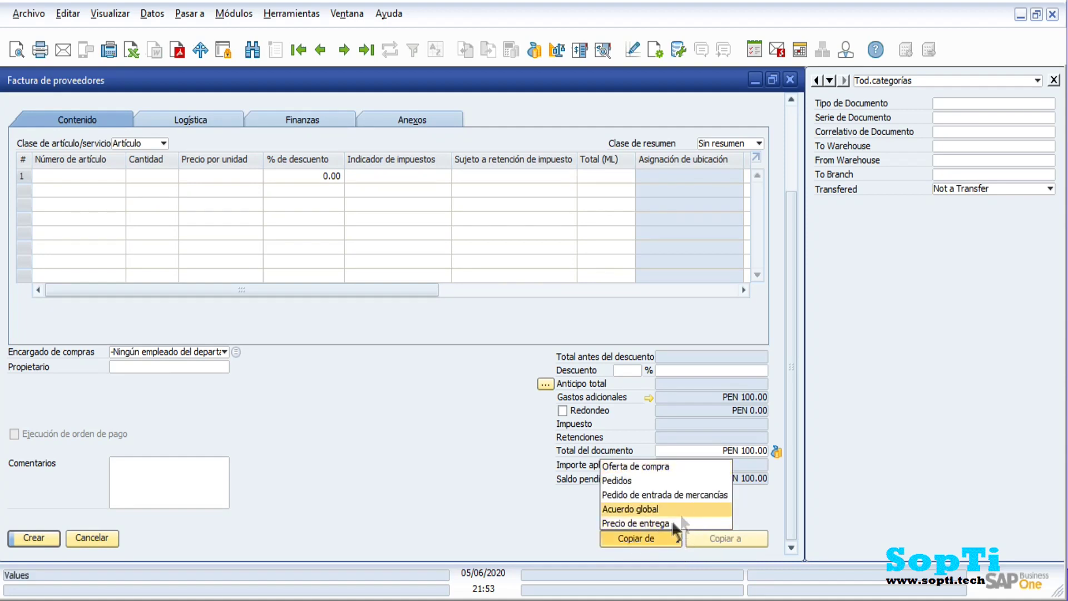
left_click(649, 495)
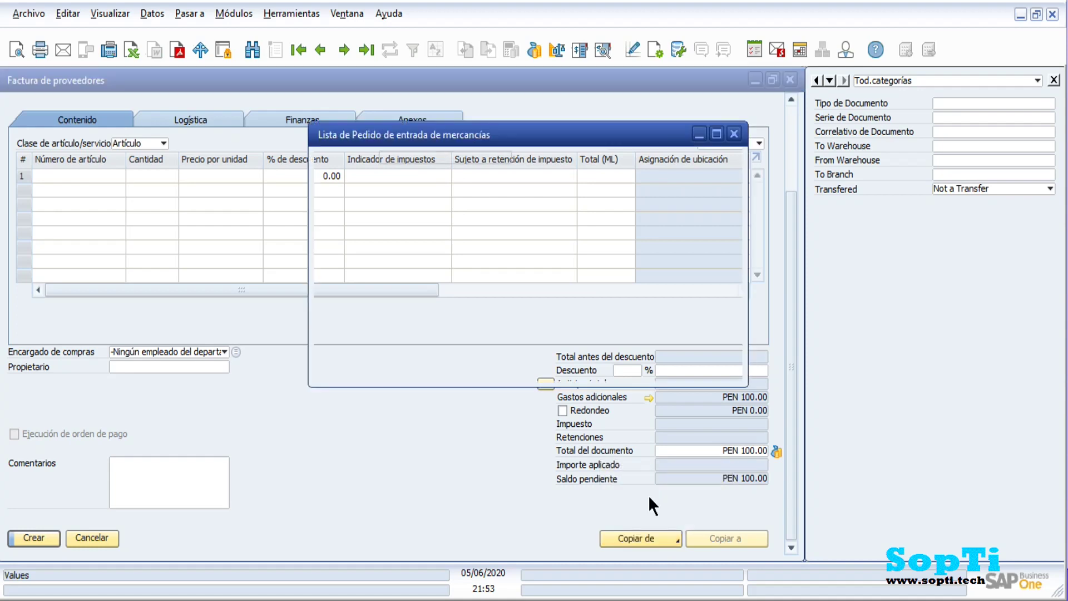
left_click_drag(497, 339, 588, 332)
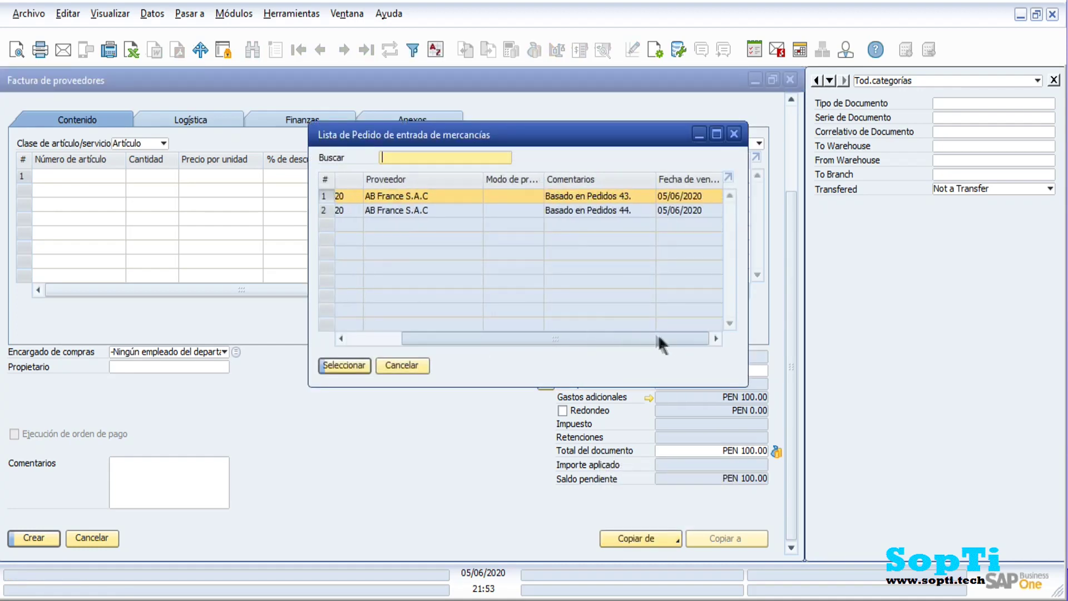
left_click(432, 211)
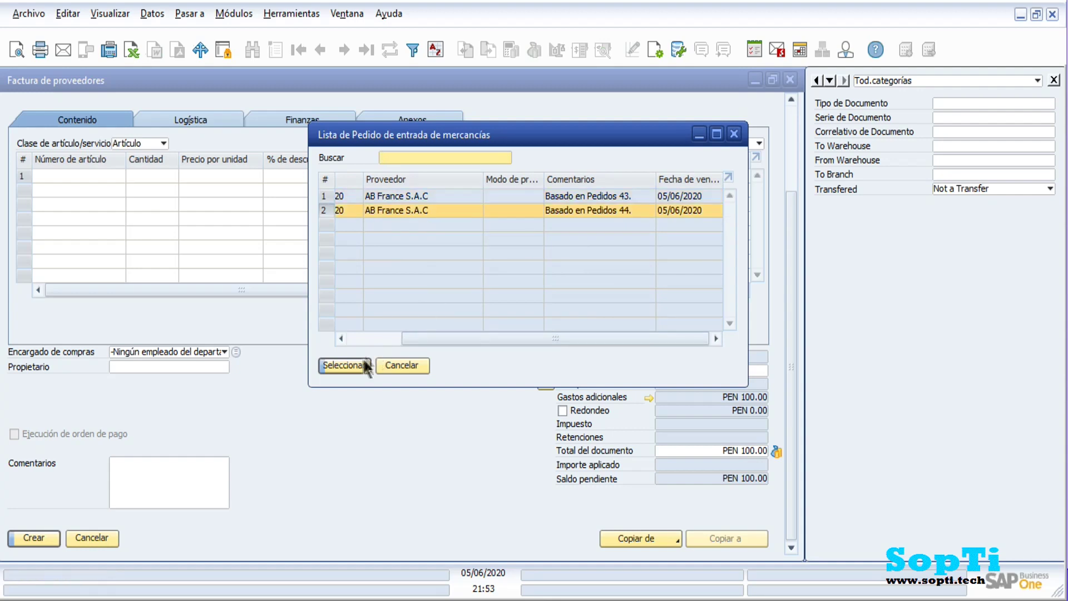
left_click(345, 365)
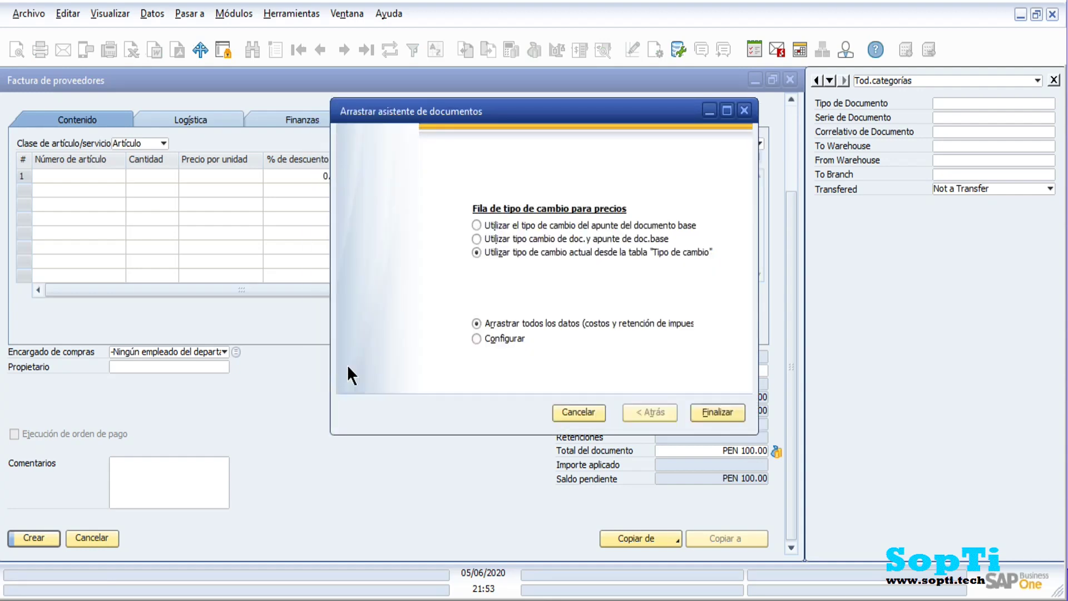
left_click(718, 412)
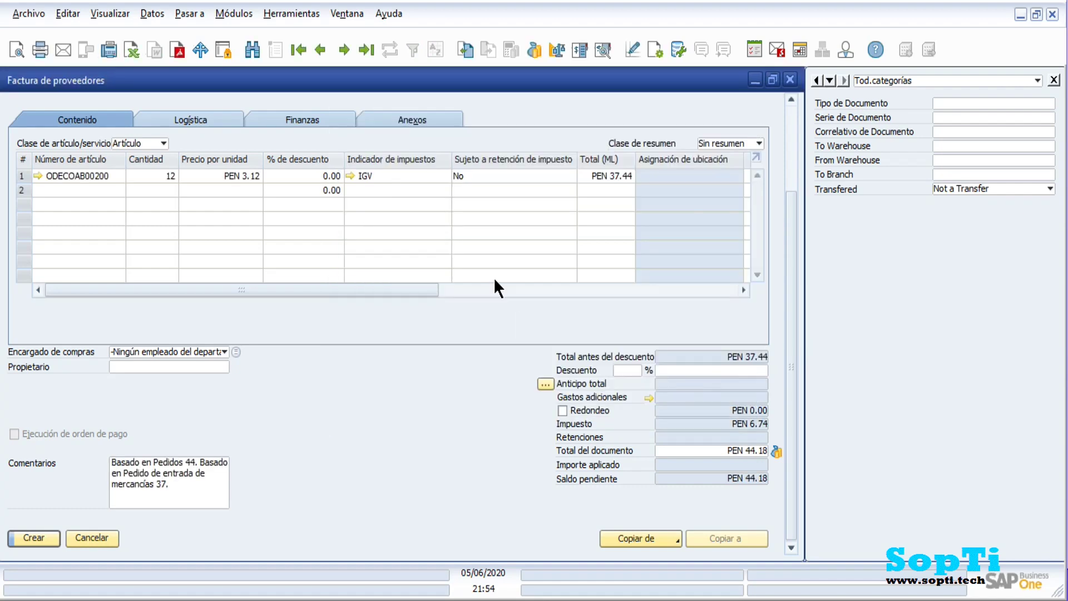
Step: Set the supplier invoice's posting date (Fecha de contabilización) to 03/06/2020
left_click_drag(790, 252, 797, 109)
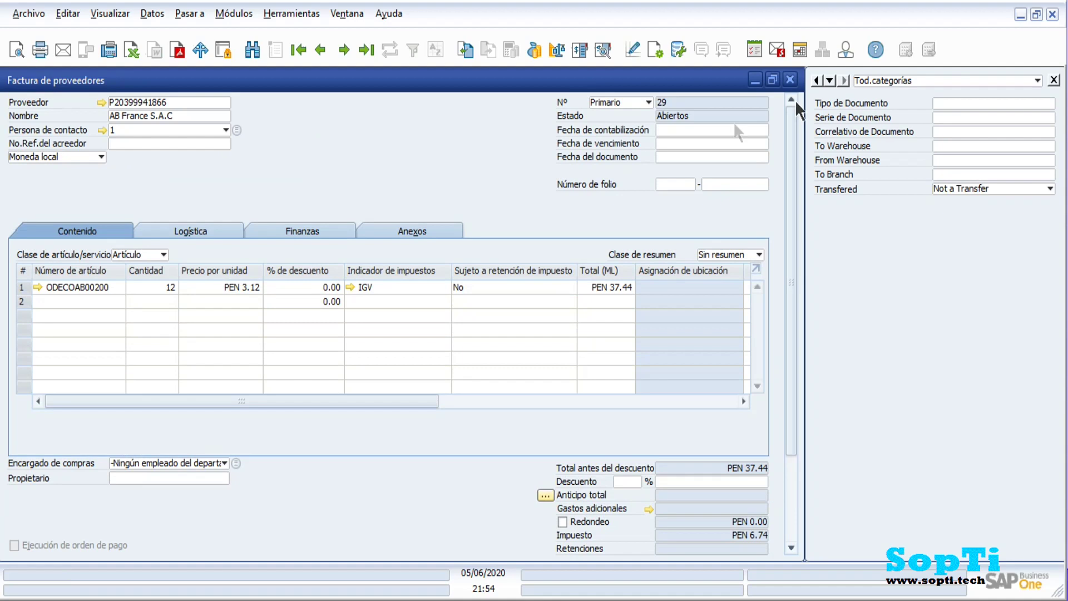
double_click(398, 82)
left_click(618, 140)
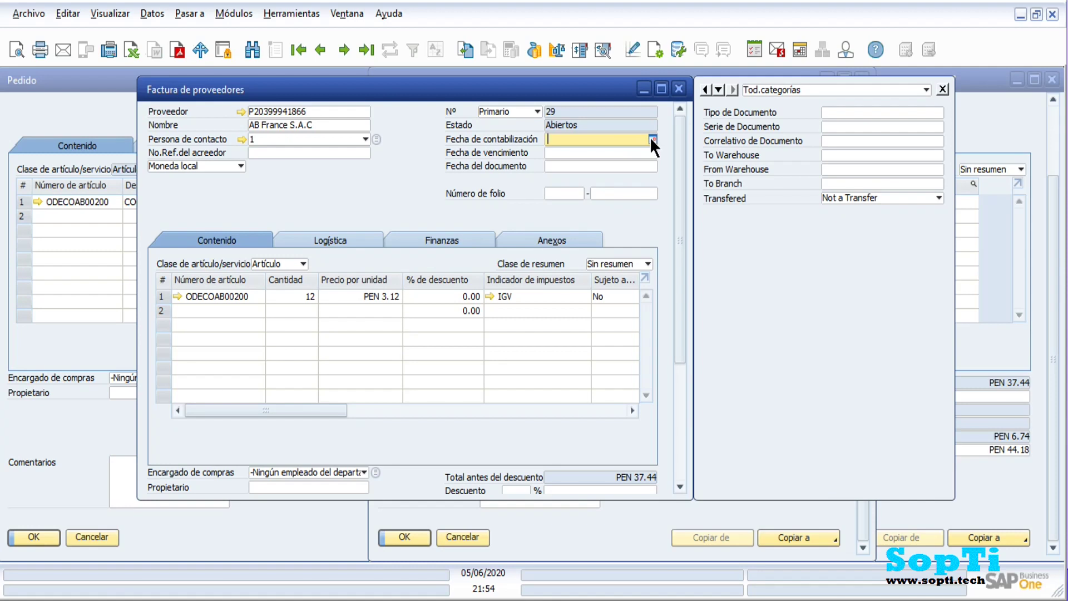
left_click(652, 139)
left_click(608, 202)
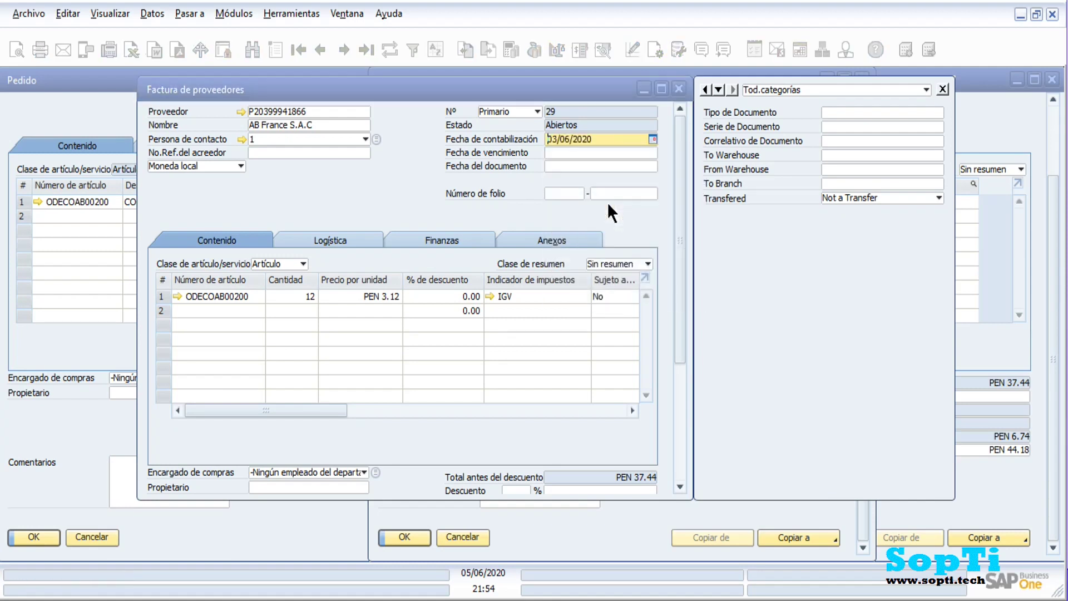
Step: Record a USD exchange rate of 3.2 for 3 June 2020, save it and close the exchange rate table
left_click(580, 161)
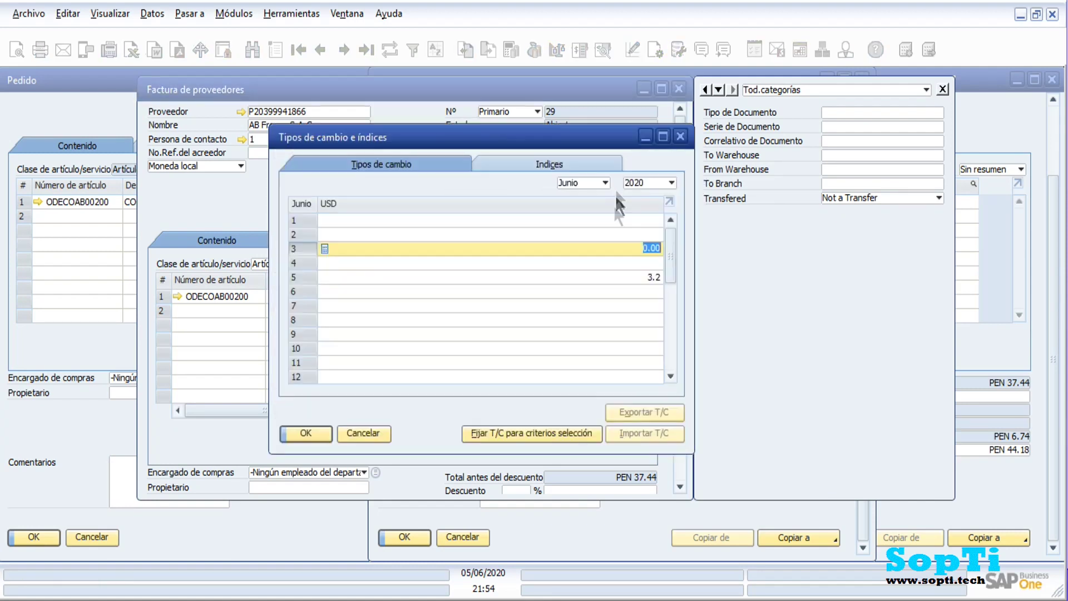
type("3.2")
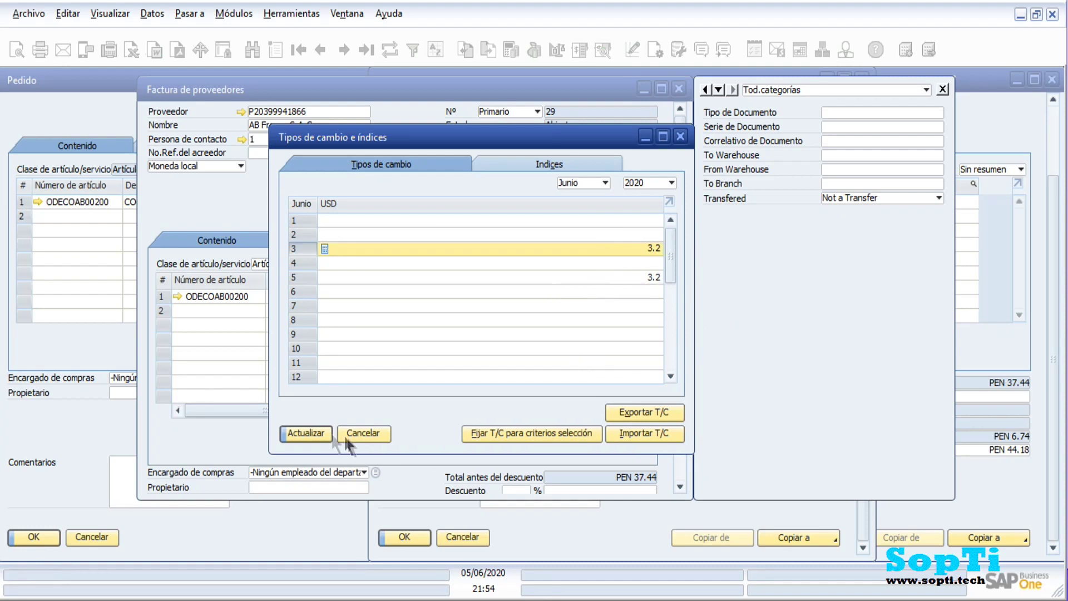
left_click(305, 433)
left_click(305, 433)
Step: Enter 45 as the folio prefix, switch to Foxit Reader and copy the digits after F001- from the supplier's invoice number
left_click(568, 194)
type("45")
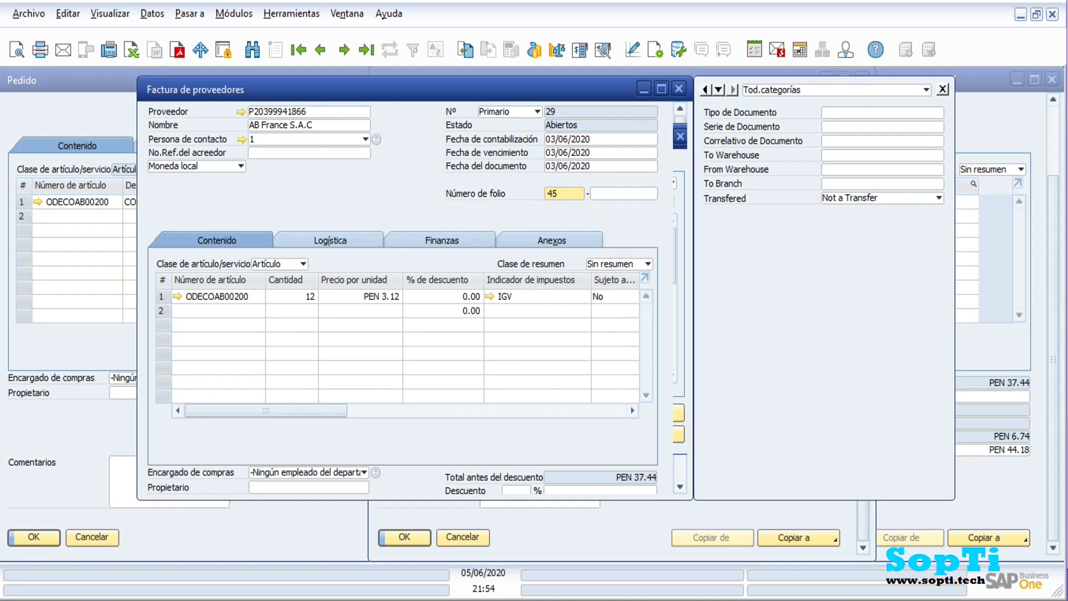
key("alt+Tab")
left_click_drag(1059, 341, 1063, 129)
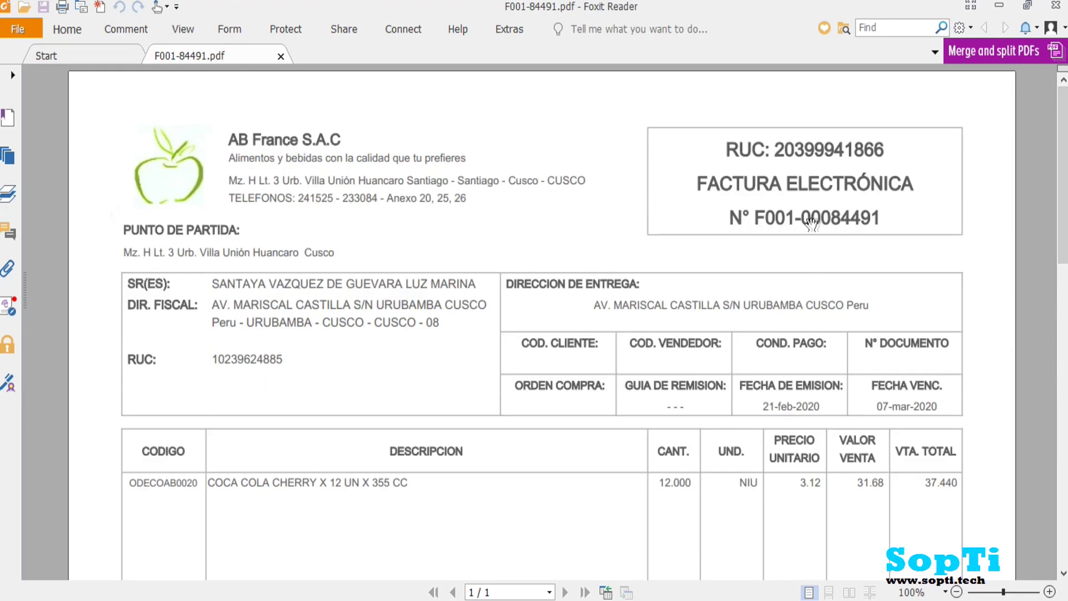
left_click_drag(806, 209, 878, 217)
left_click(876, 218)
triple_click(828, 210)
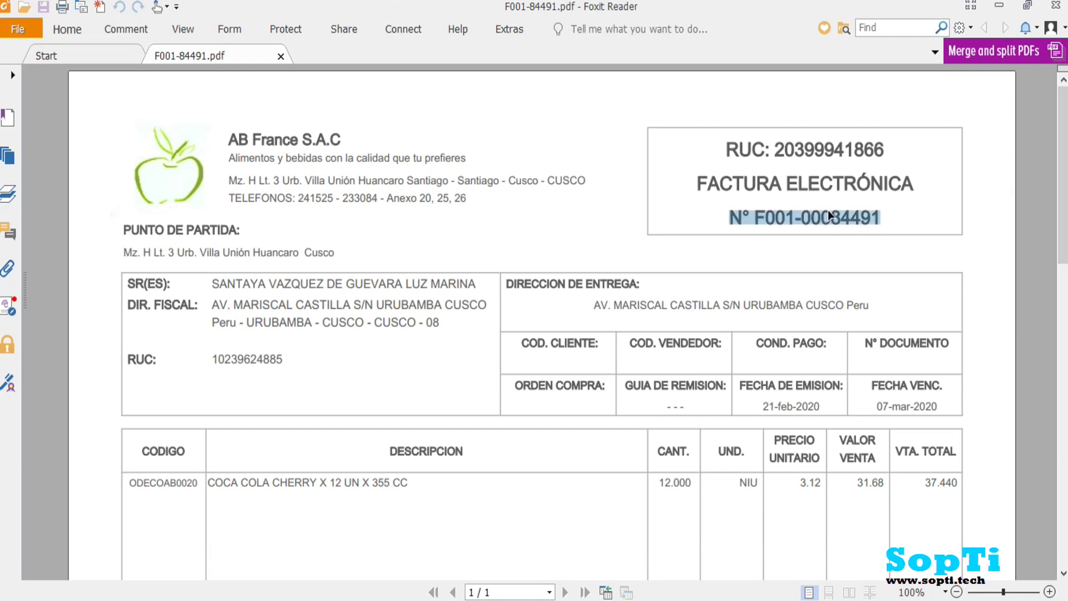
double_click(829, 213)
key("ctrl+c")
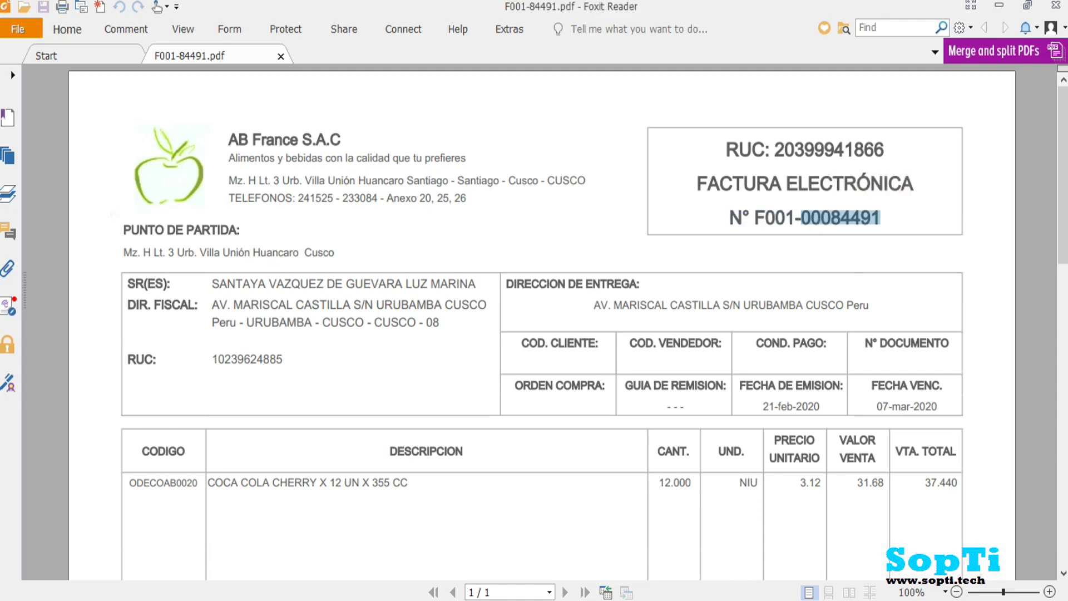
Step: Return to SAP Business One, paste the copied digits as the folio number and set its prefix to f001
key("alt+Tab")
left_click(608, 193)
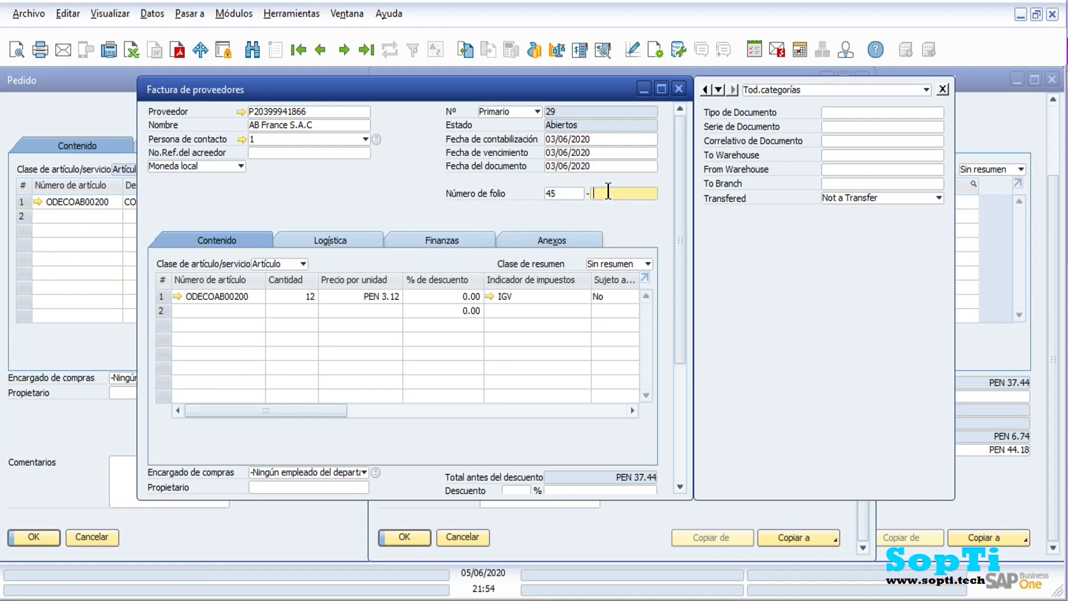
key("ctrl+v")
left_click(567, 193)
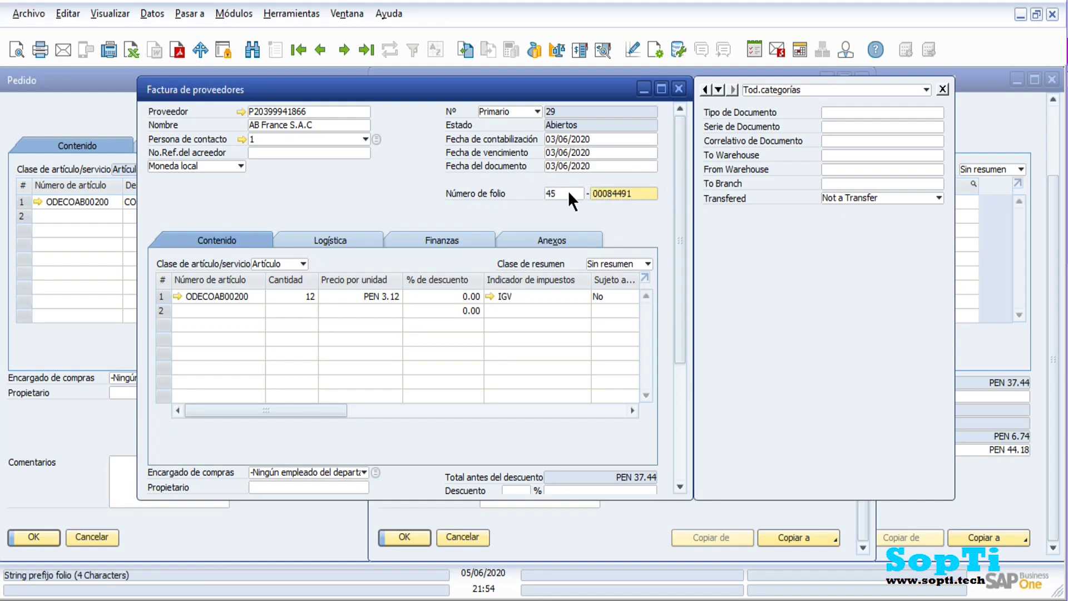
type("f001")
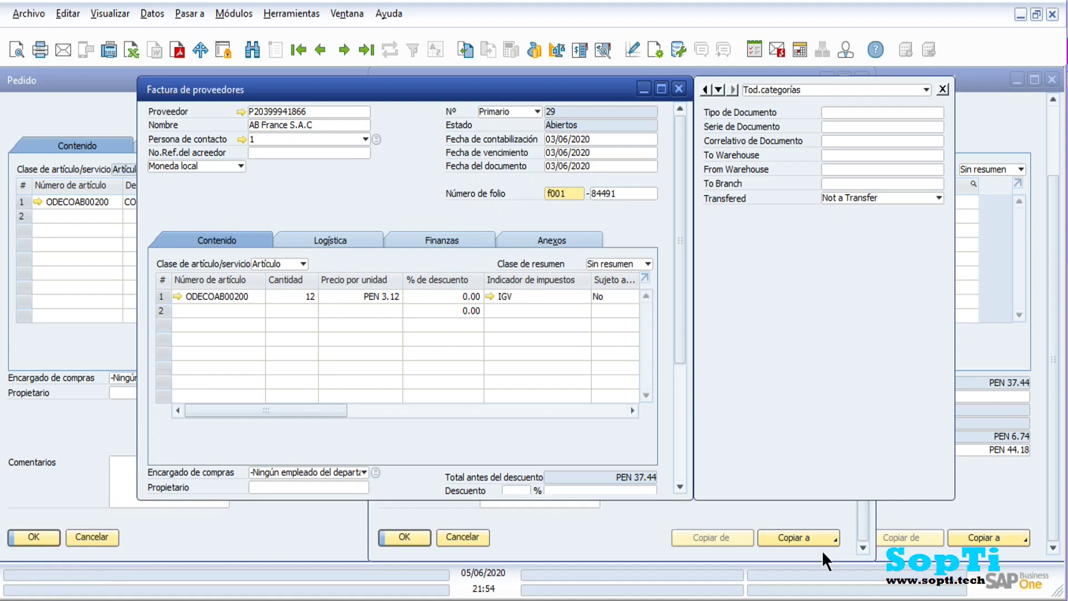
Step: Check the item line on the PDF invoice in Foxit Reader and clear the unit price and line total of ODECOAB00200 in SAP Business One
key("alt+Tab")
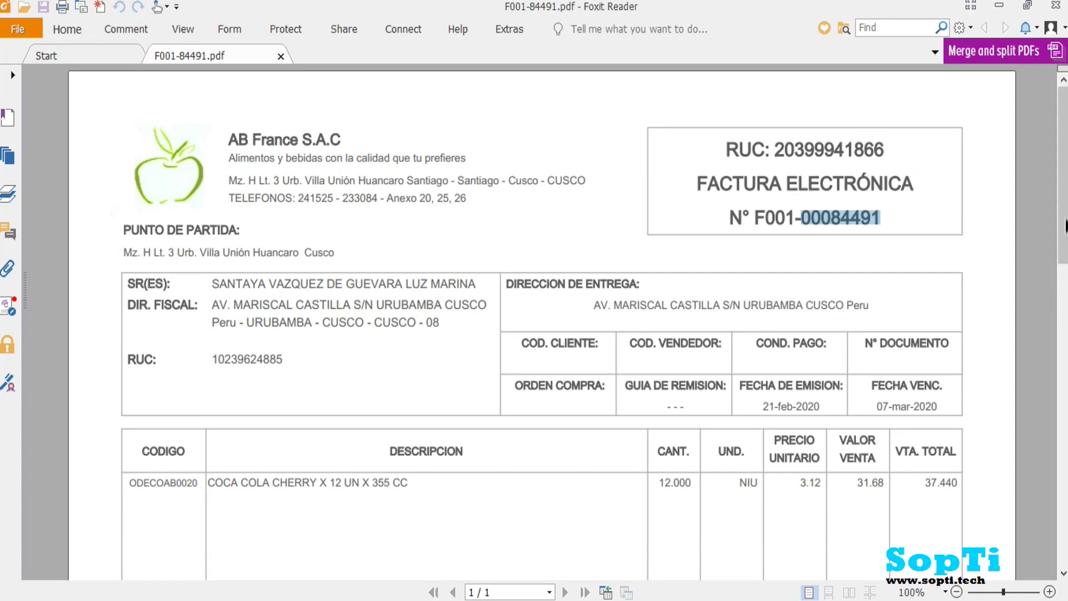
left_click_drag(1066, 226, 1064, 317)
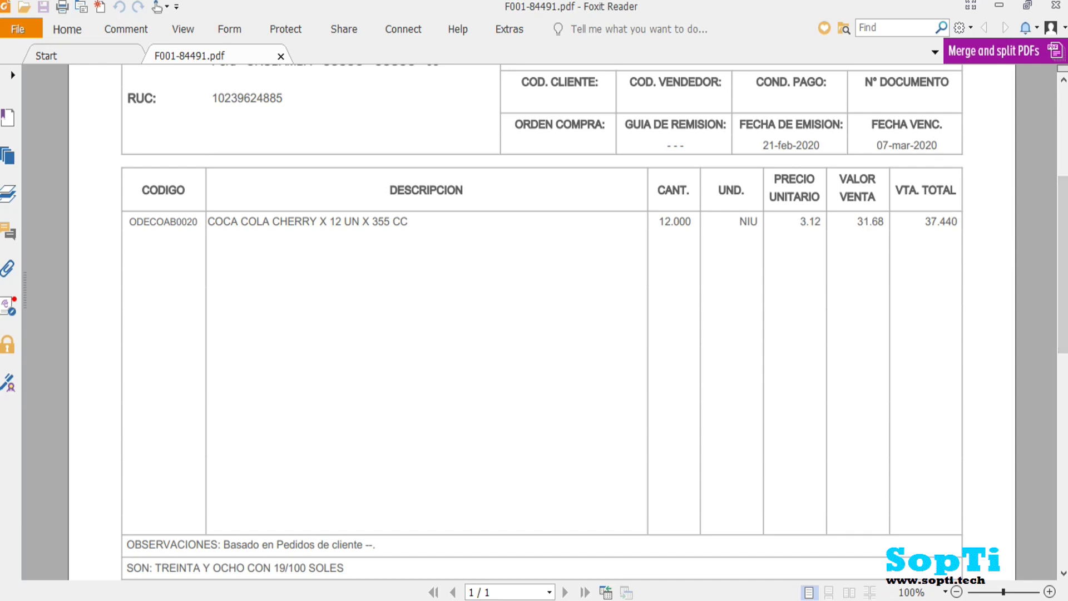
key("alt+Tab")
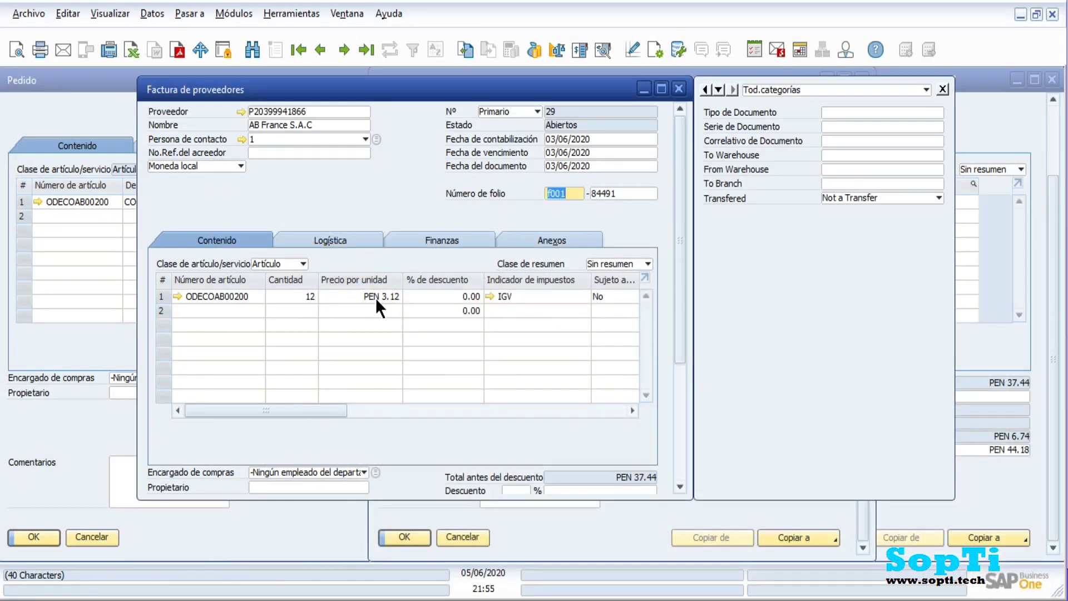
left_click(375, 298)
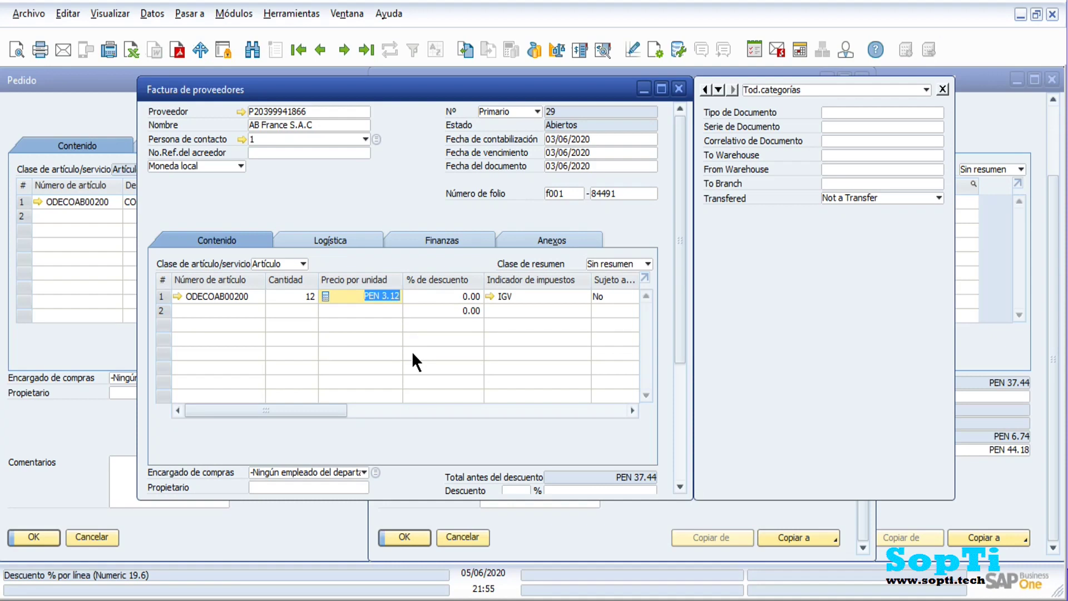
key("BackSpace")
left_click_drag(316, 413, 414, 413)
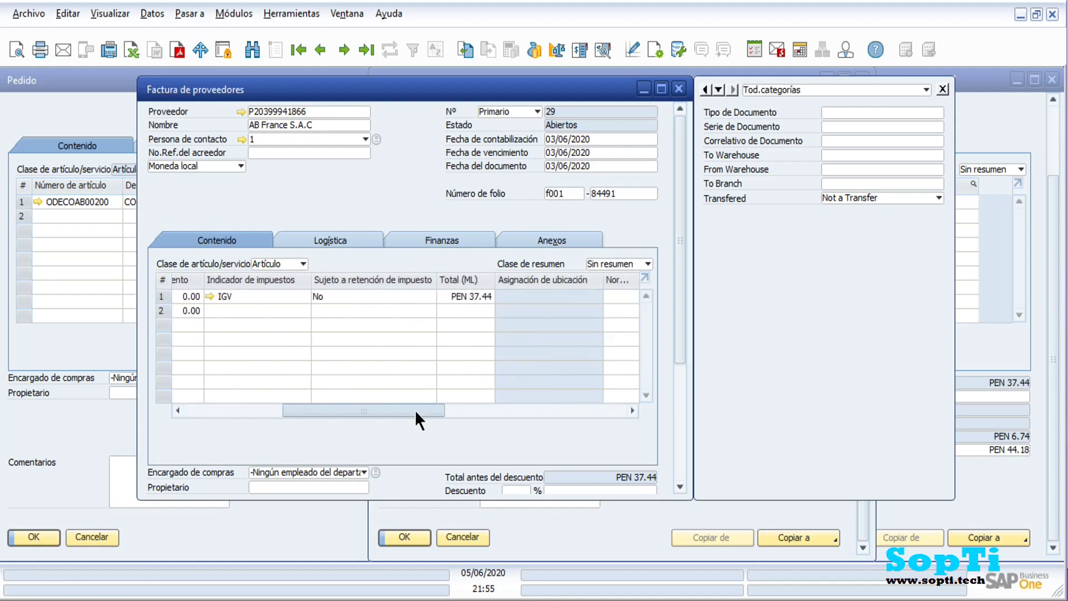
left_click(473, 298)
key("BackSpace")
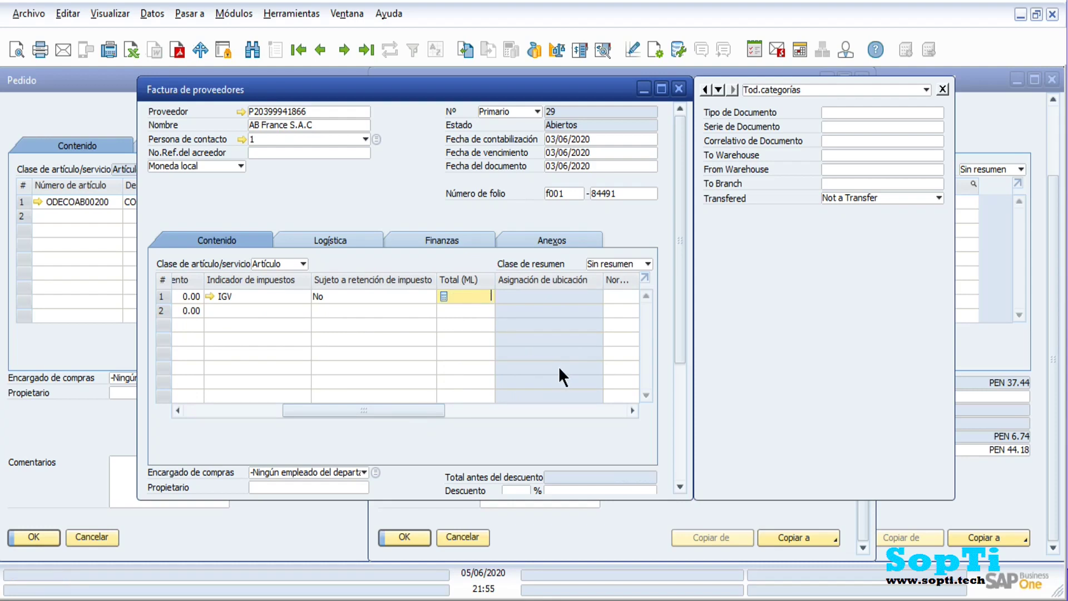
left_click(662, 88)
left_click_drag(349, 399, 255, 403)
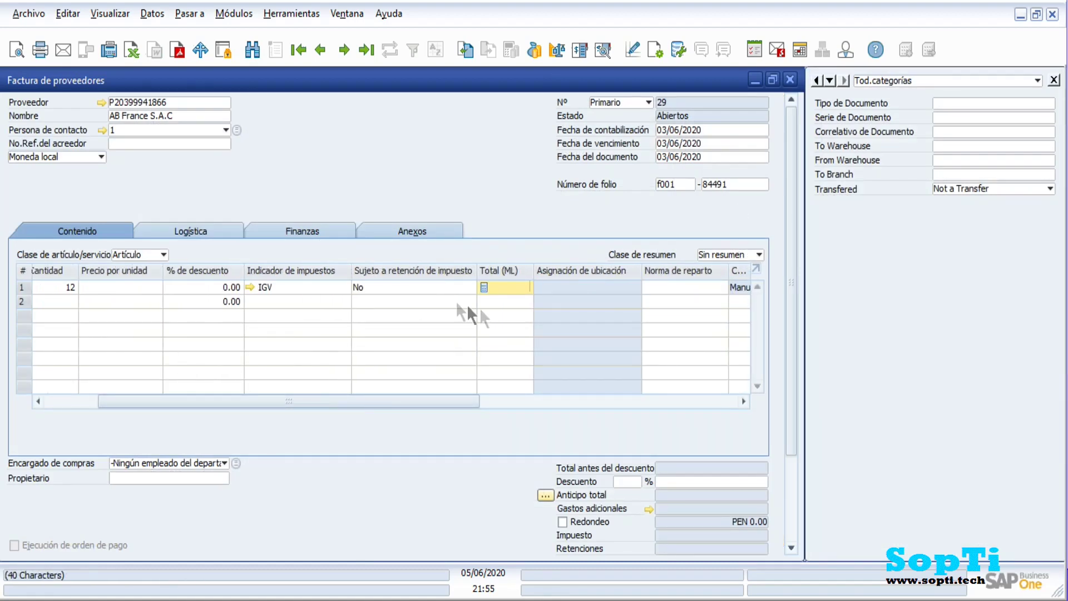
left_click(140, 286)
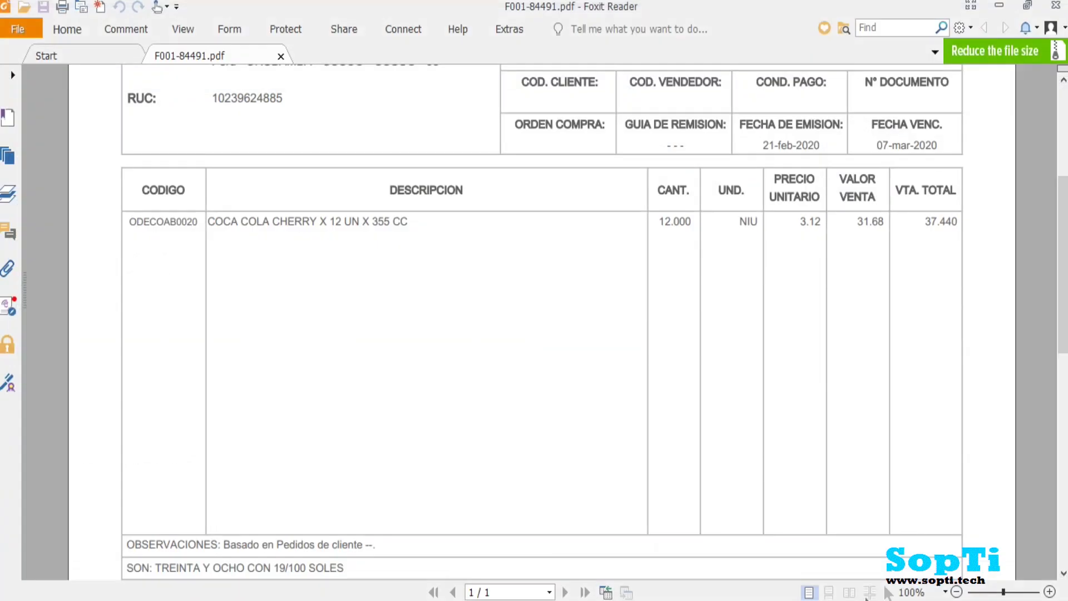
Step: Select the OP. GRAVADAS amount in the PDF invoice and try to paste it as the item's line total in SAP Business One
key("alt+Tab")
left_click_drag(1063, 287, 1063, 426)
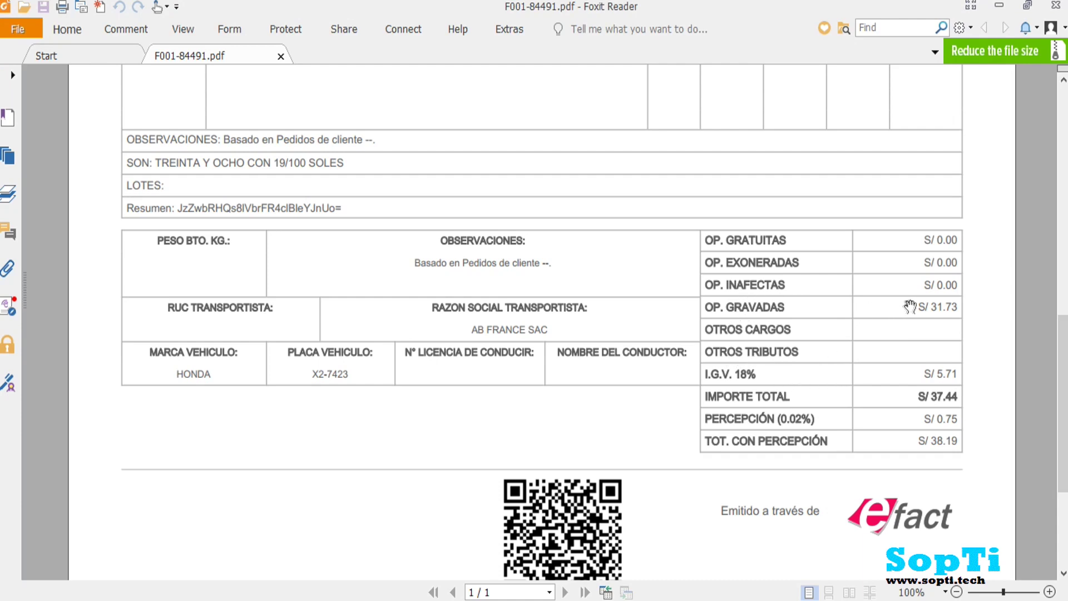
left_click_drag(913, 305, 961, 306)
key("alt+Tab")
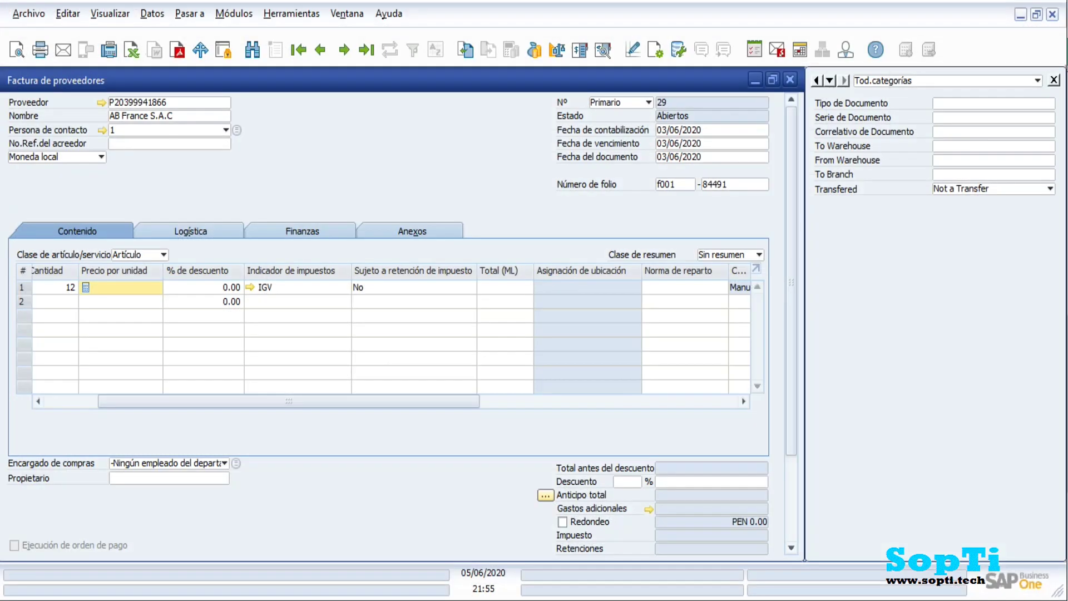
left_click(511, 286)
key("ctrl+v")
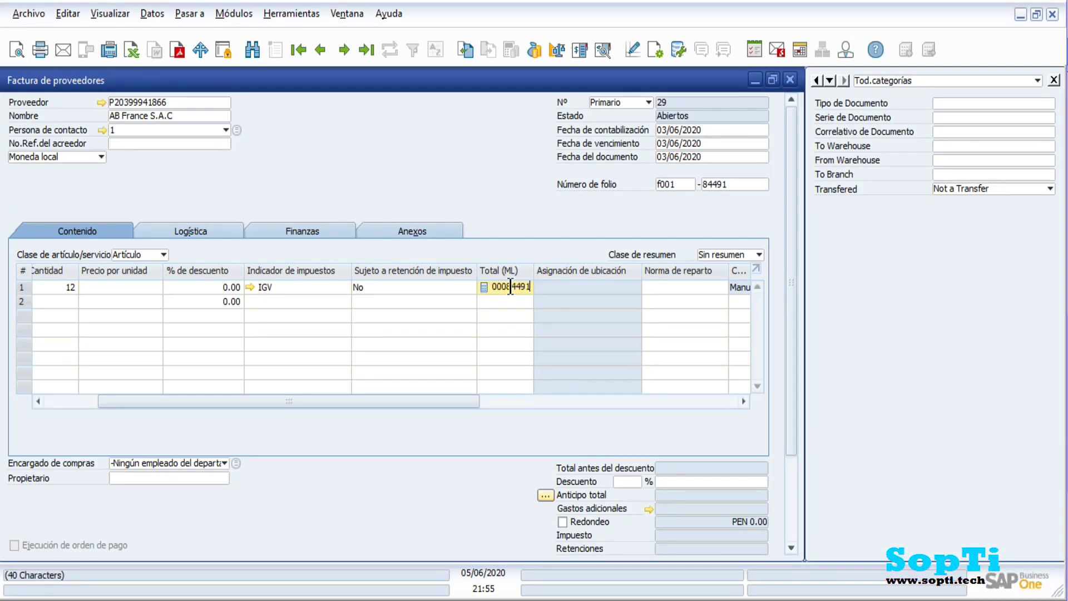
key("Tab")
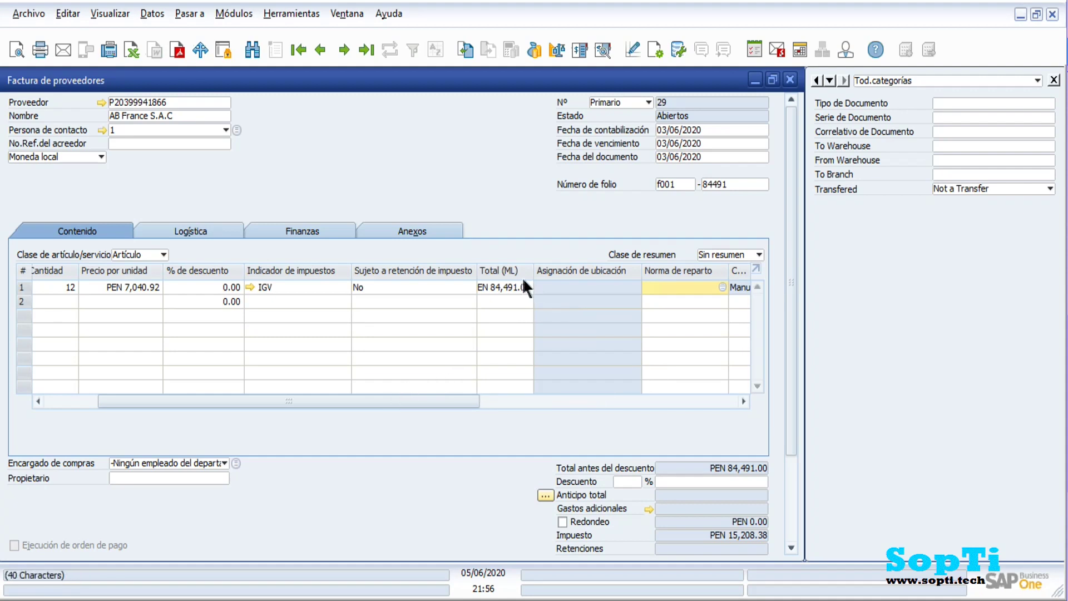
Step: Clear the wrongly pasted line total and the recalculated unit price of the item
left_click(519, 287)
key("BackSpace")
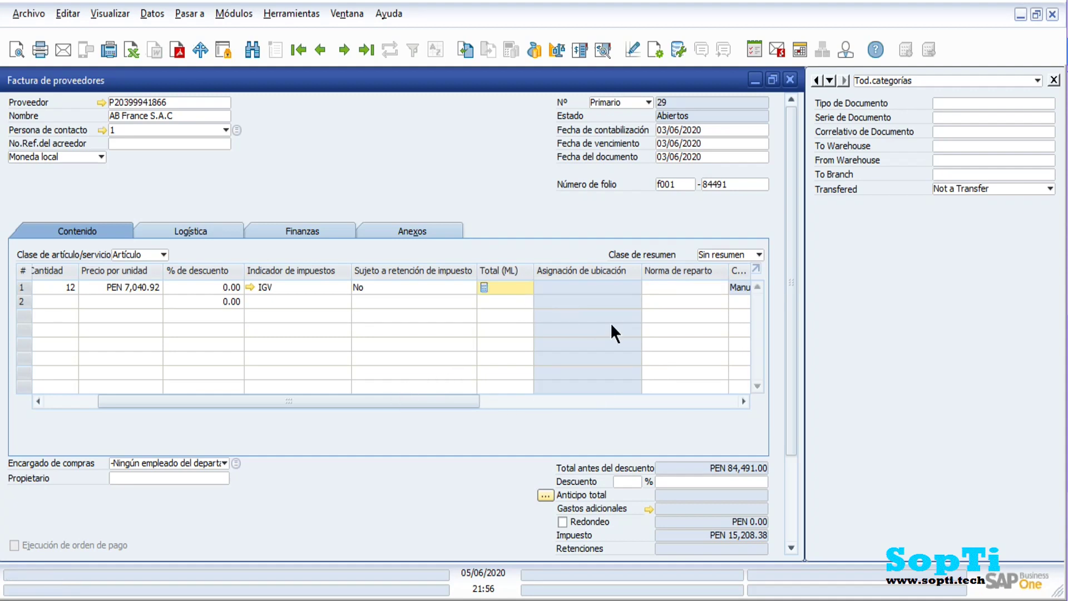
left_click(148, 285)
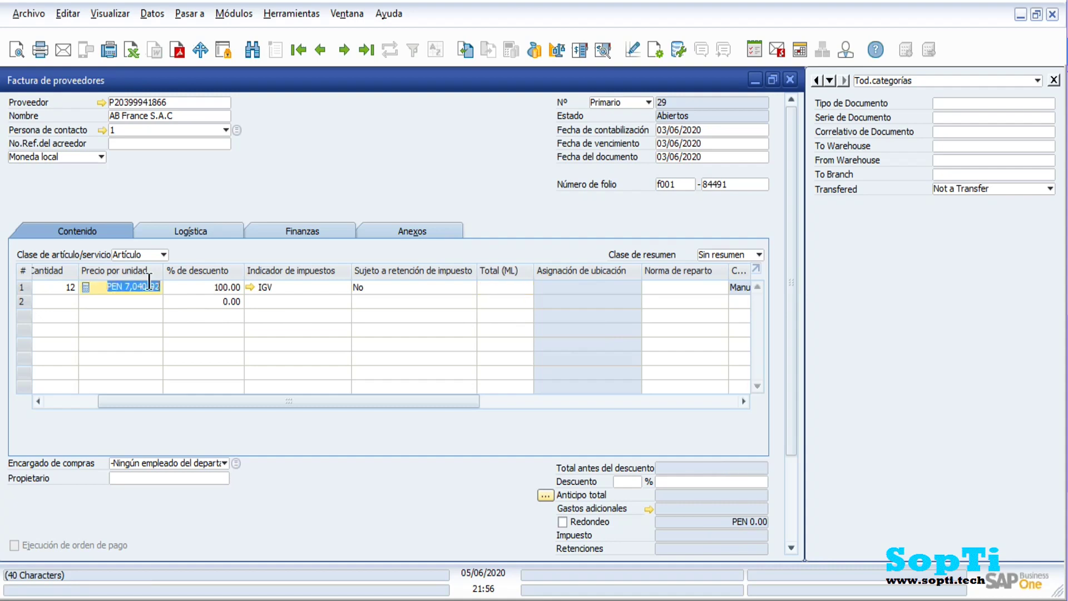
key("BackSpace")
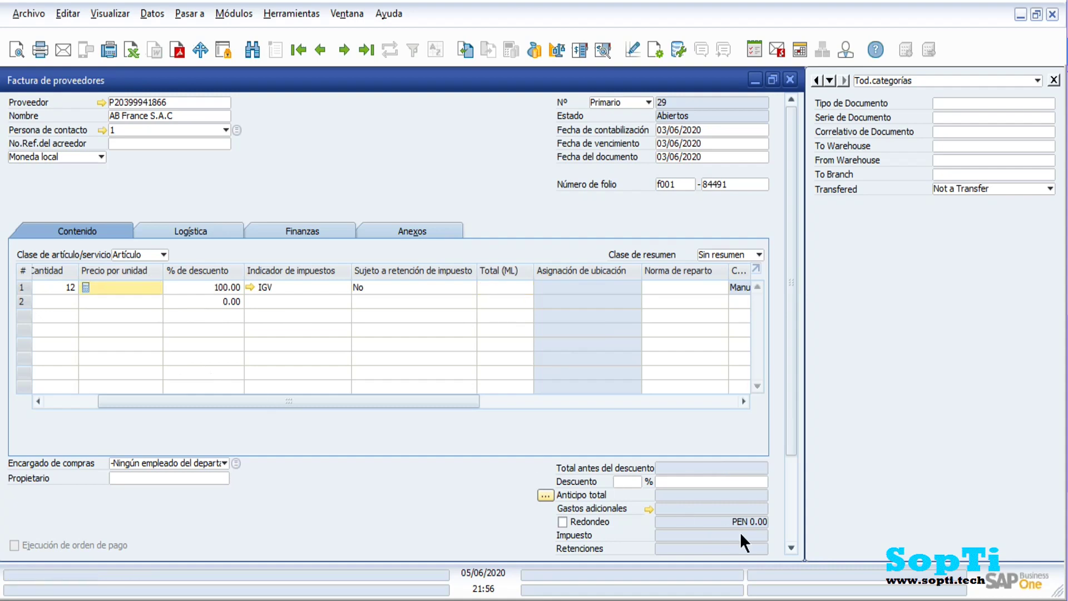
Step: Recheck the OP. GRAVADAS amount in the PDF invoice and set the item's Total (ML) to 31.73
key("alt+Tab")
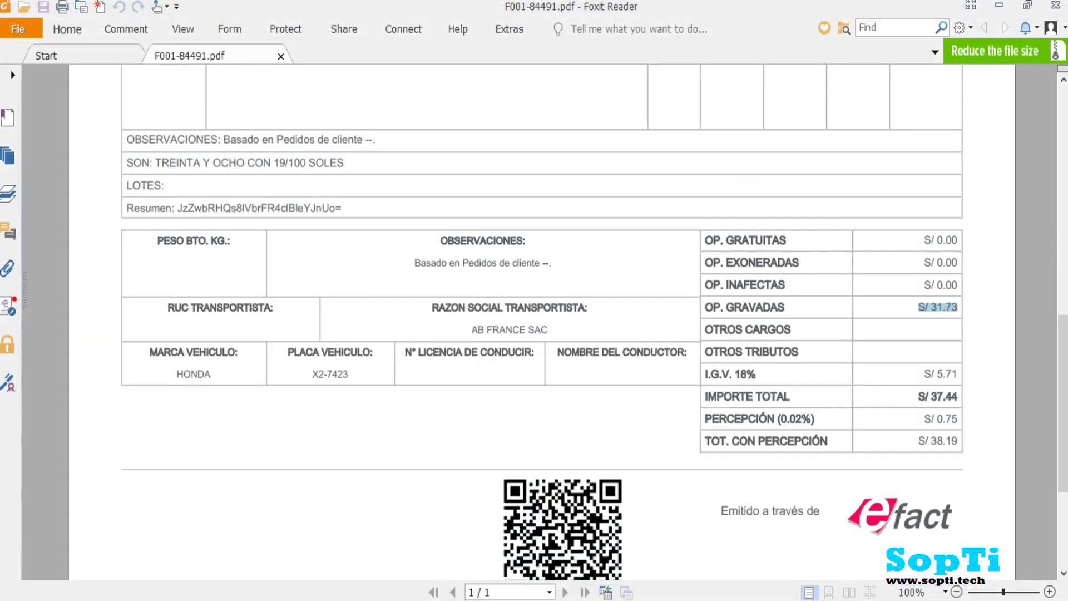
key("alt+Tab")
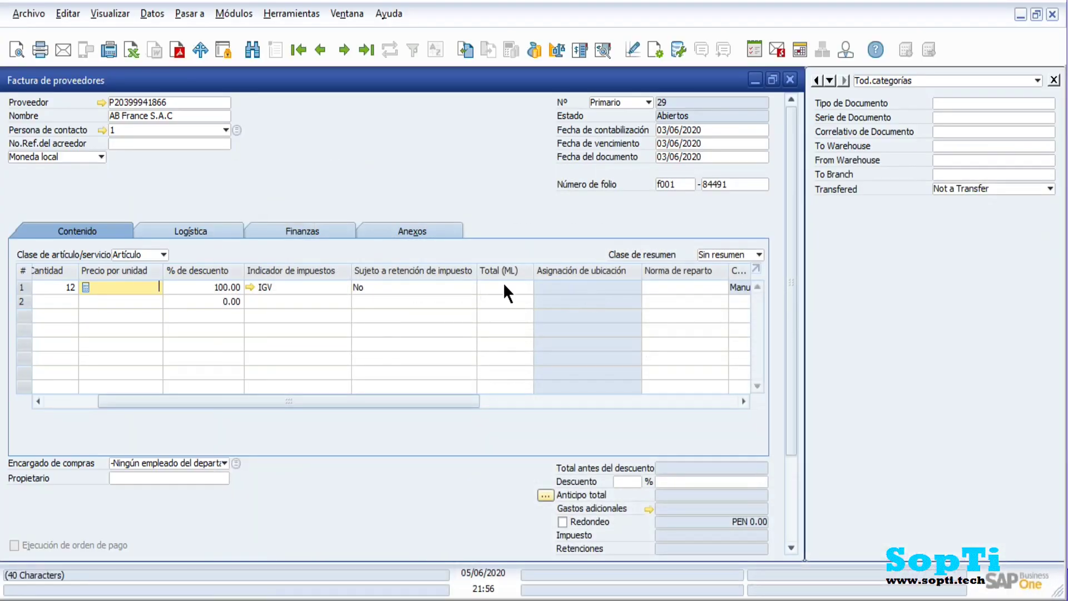
left_click(503, 286)
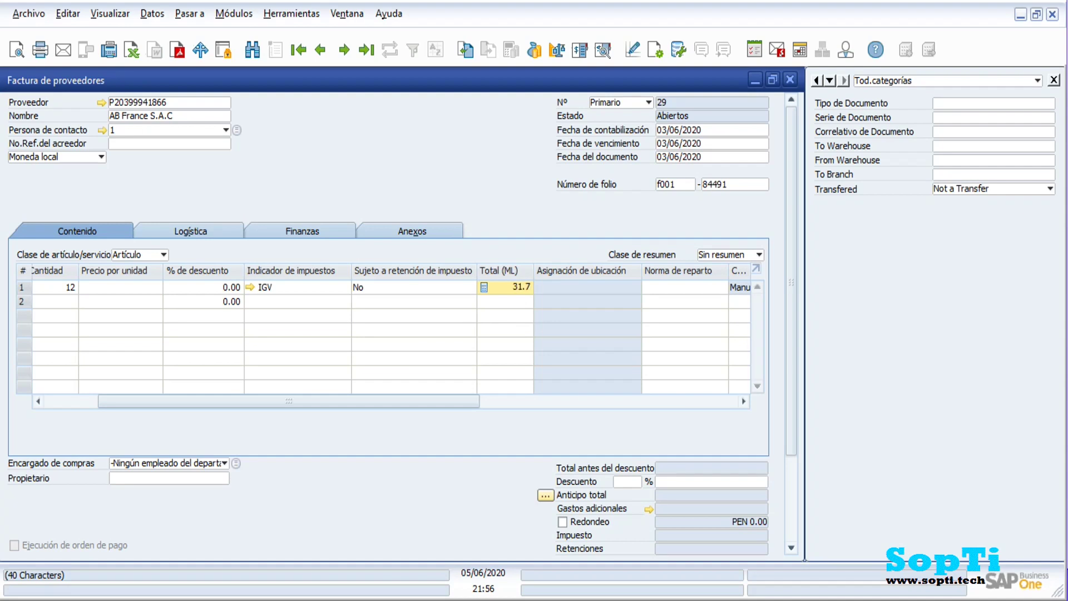
key("Tab")
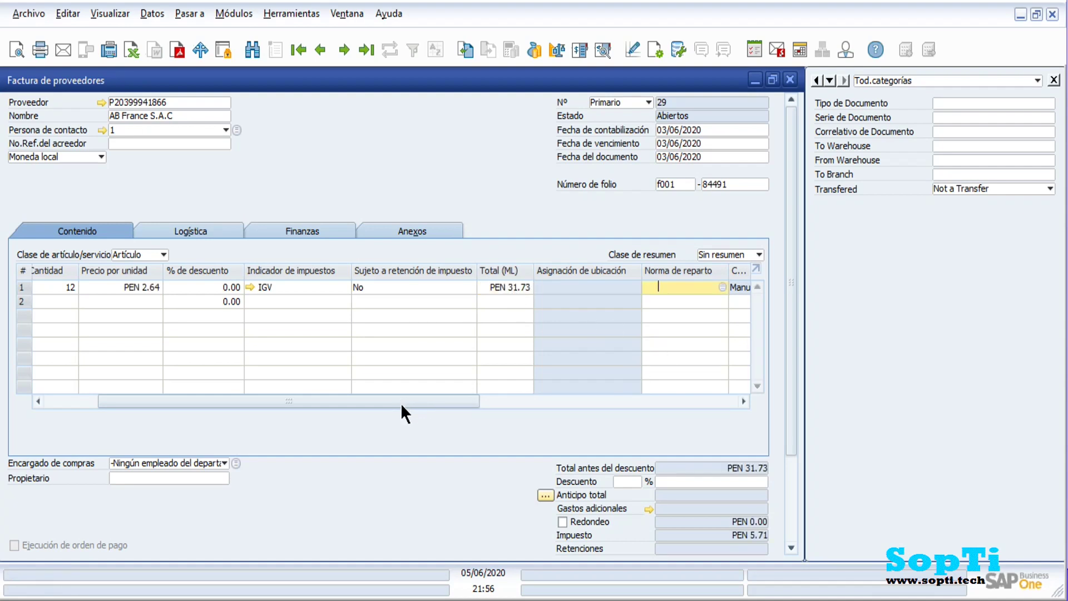
left_click_drag(401, 402, 355, 408)
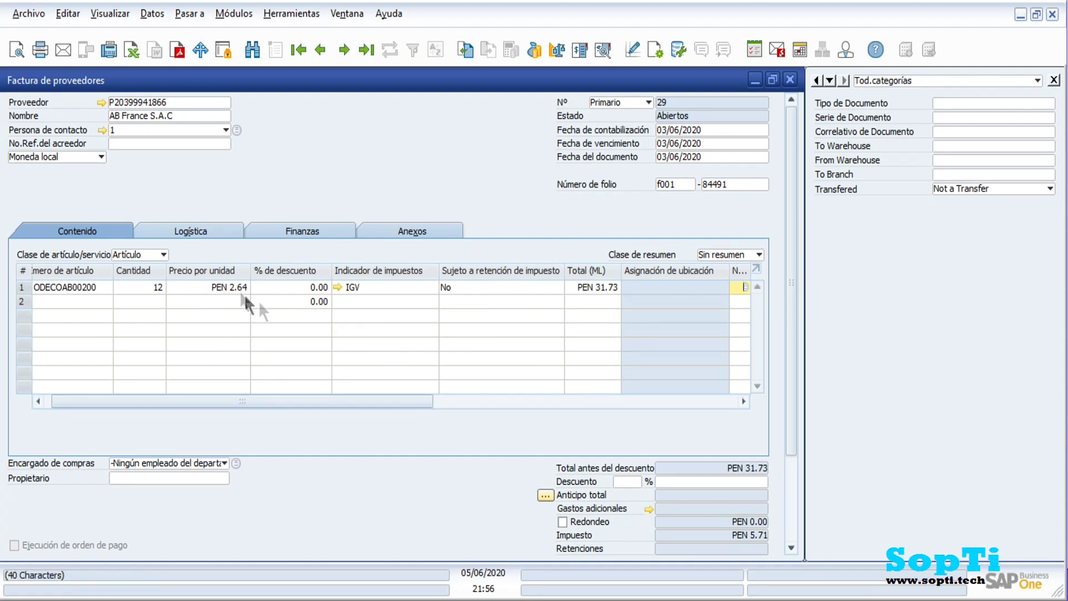
Step: Review the perception and total amounts on the PDF invoice, and create the supplier invoice, accepting that it cannot be modified
left_click_drag(793, 426, 787, 503)
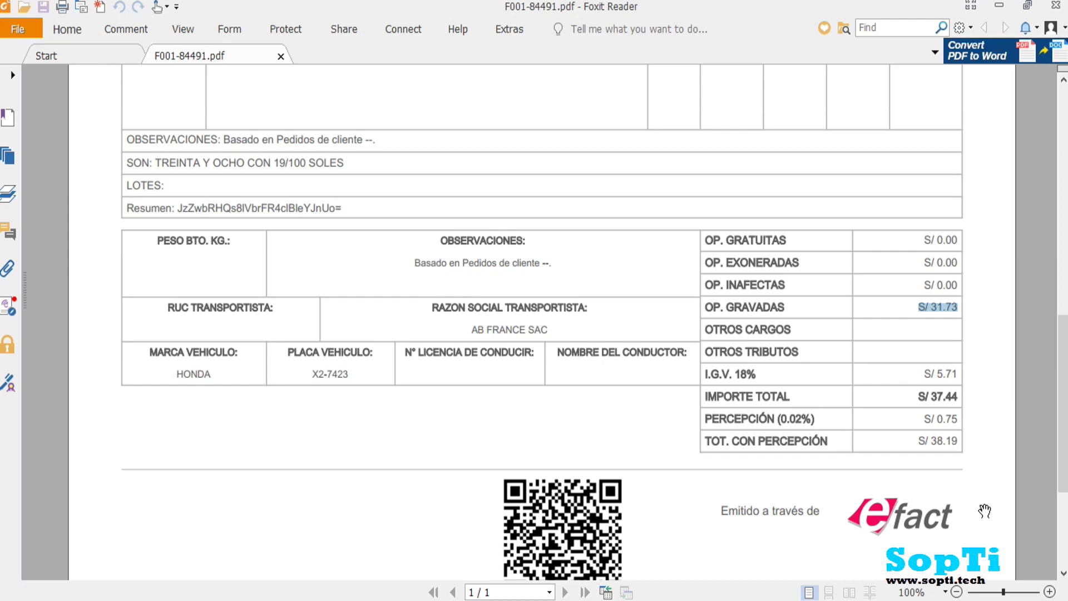
left_click_drag(713, 418, 958, 441)
left_click_drag(1063, 403, 1063, 459)
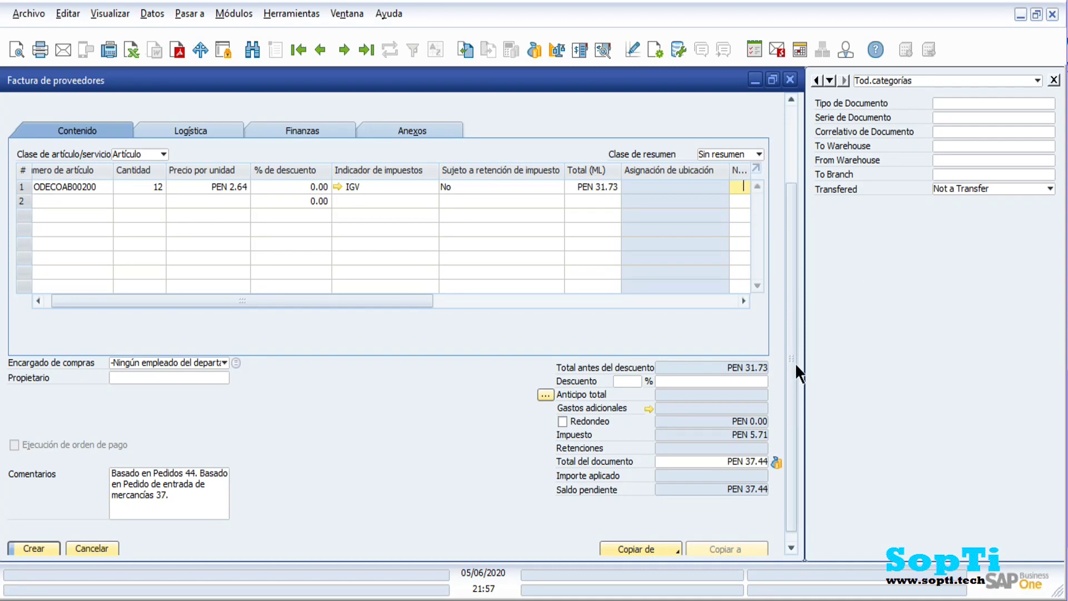
scroll(795, 362, "down", 1)
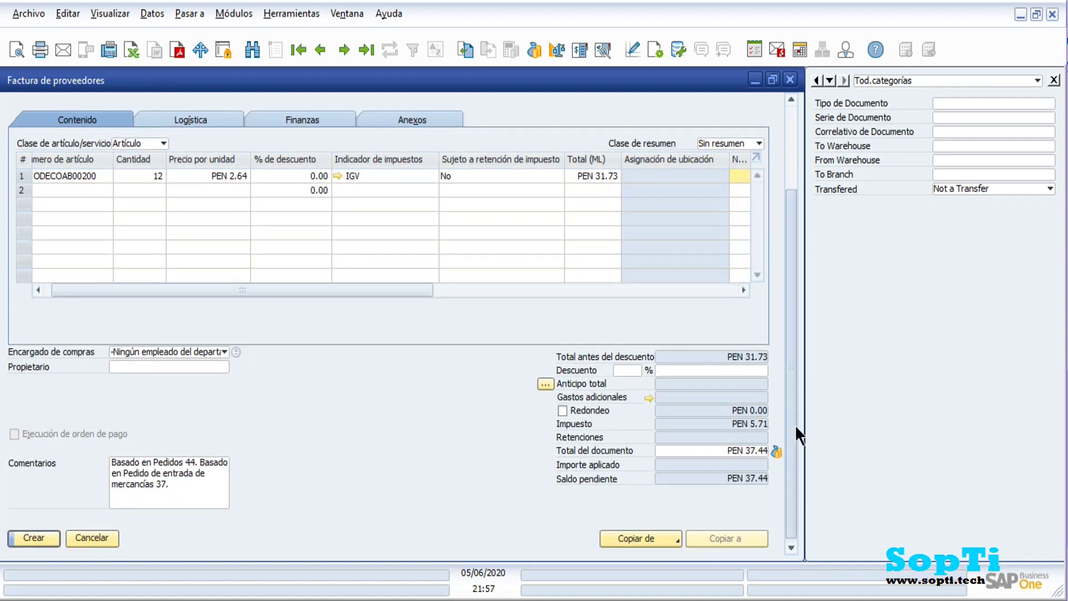
left_click(35, 537)
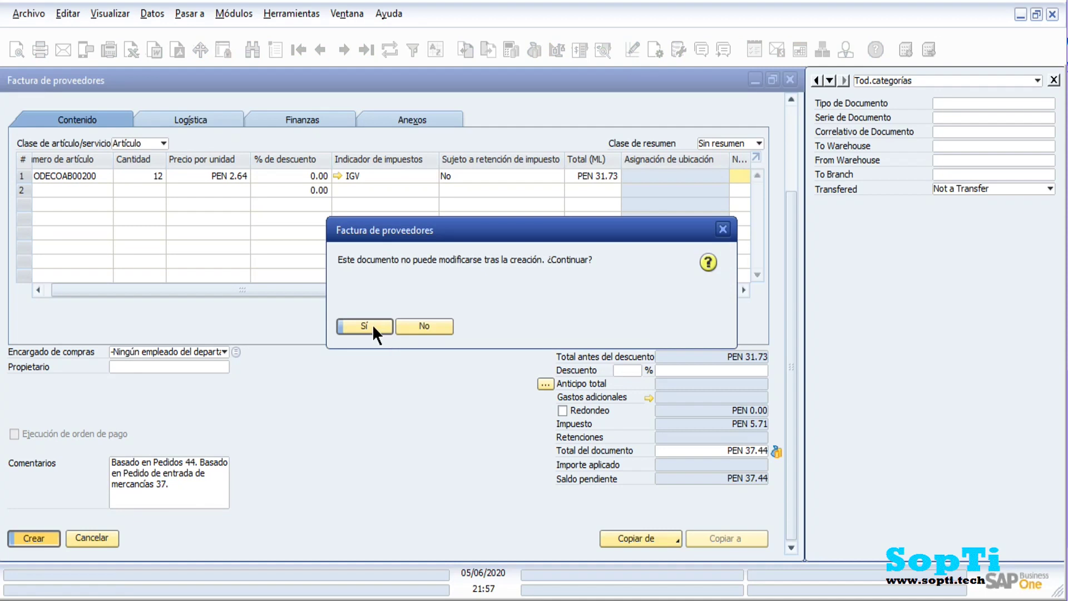
left_click(365, 325)
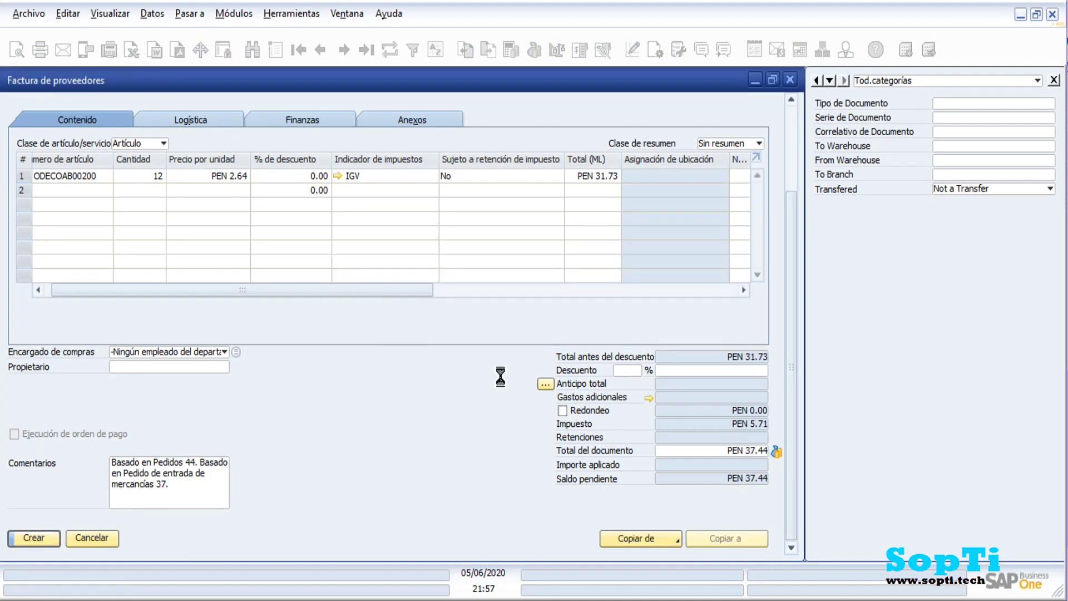